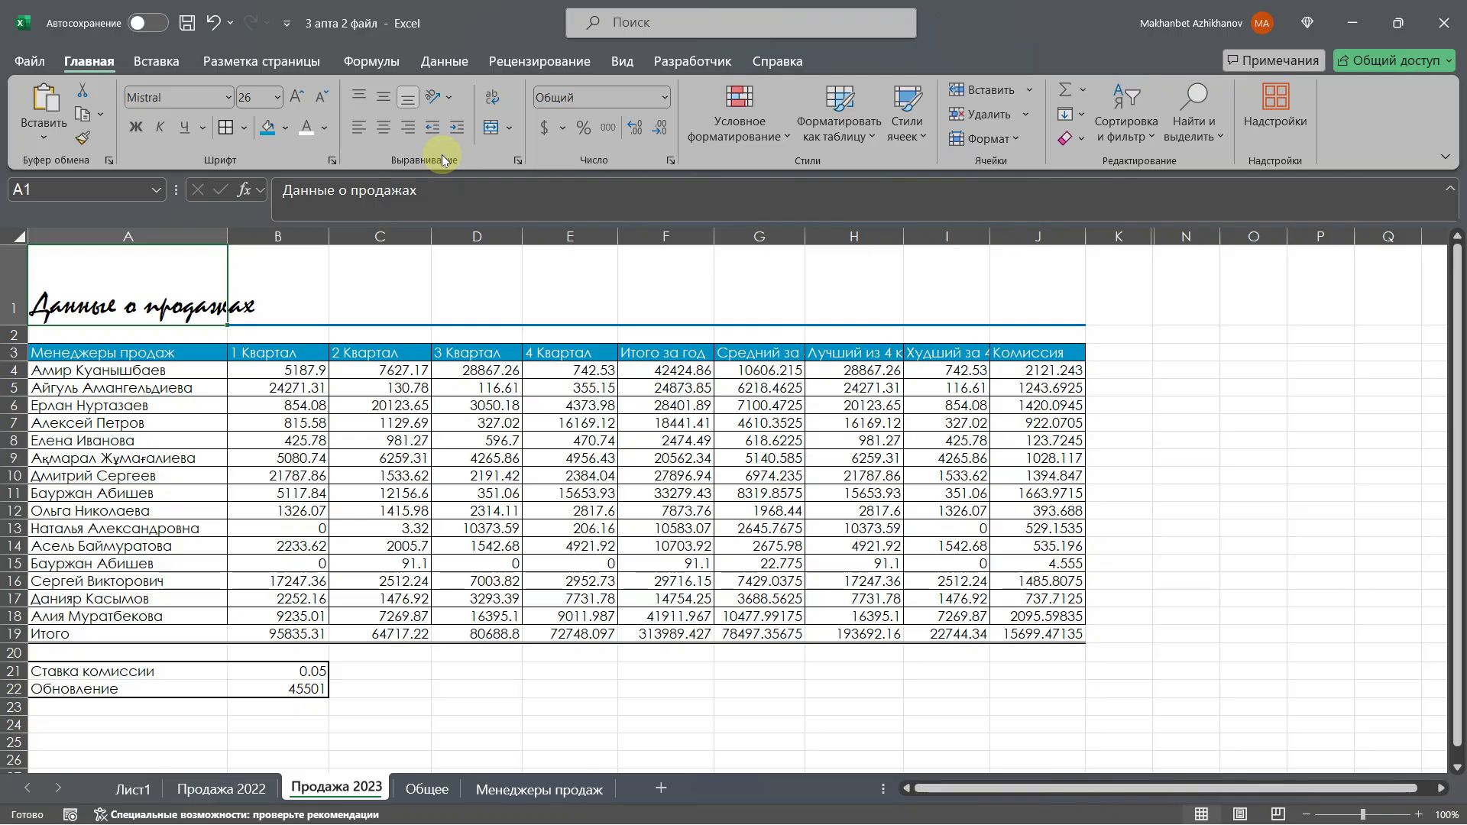
- Right-align the sales table A3:J19 and left-align its first column A3:A19
click(72, 355)
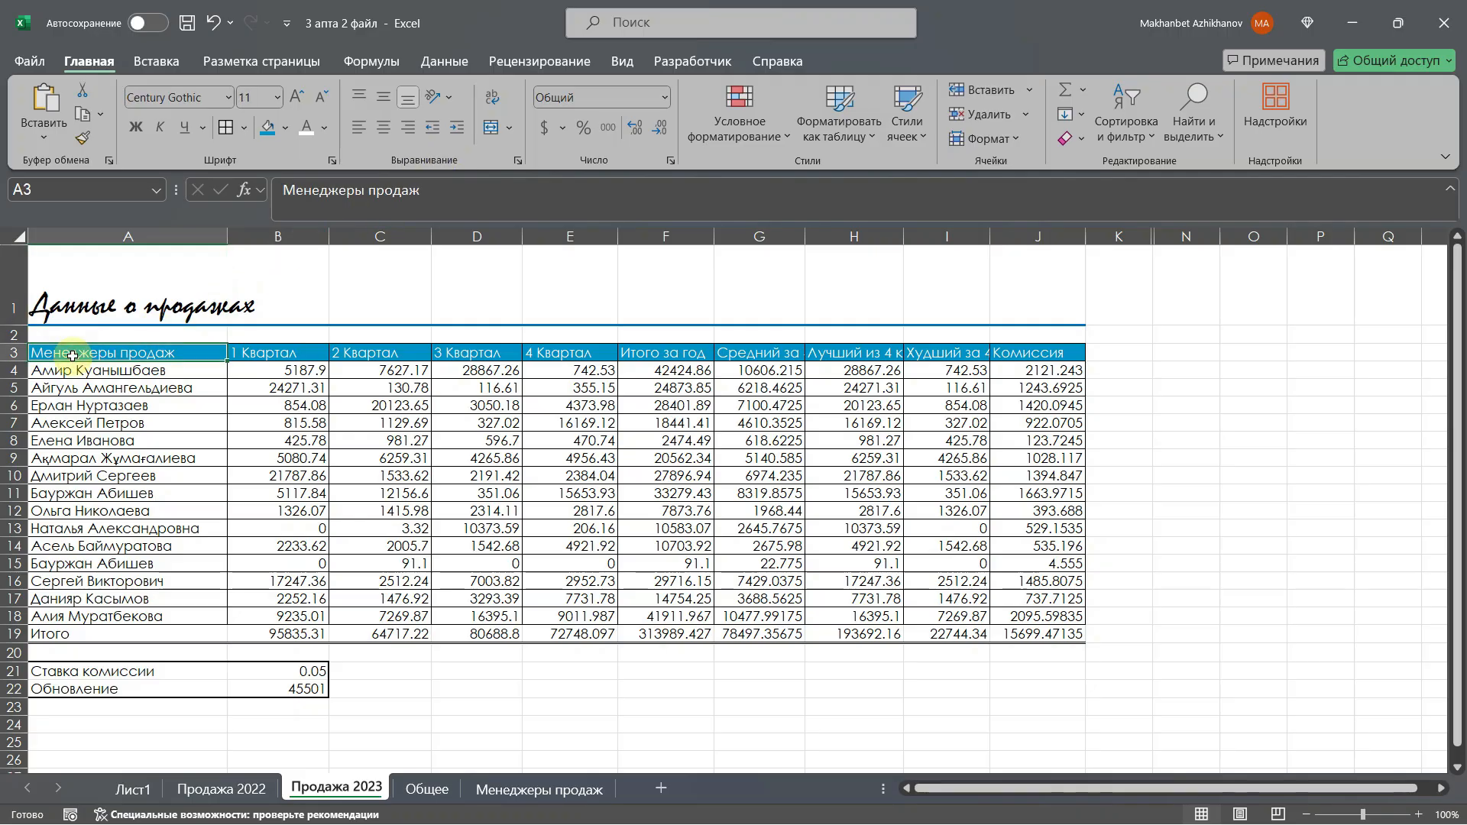
drag(72, 355, 1025, 637)
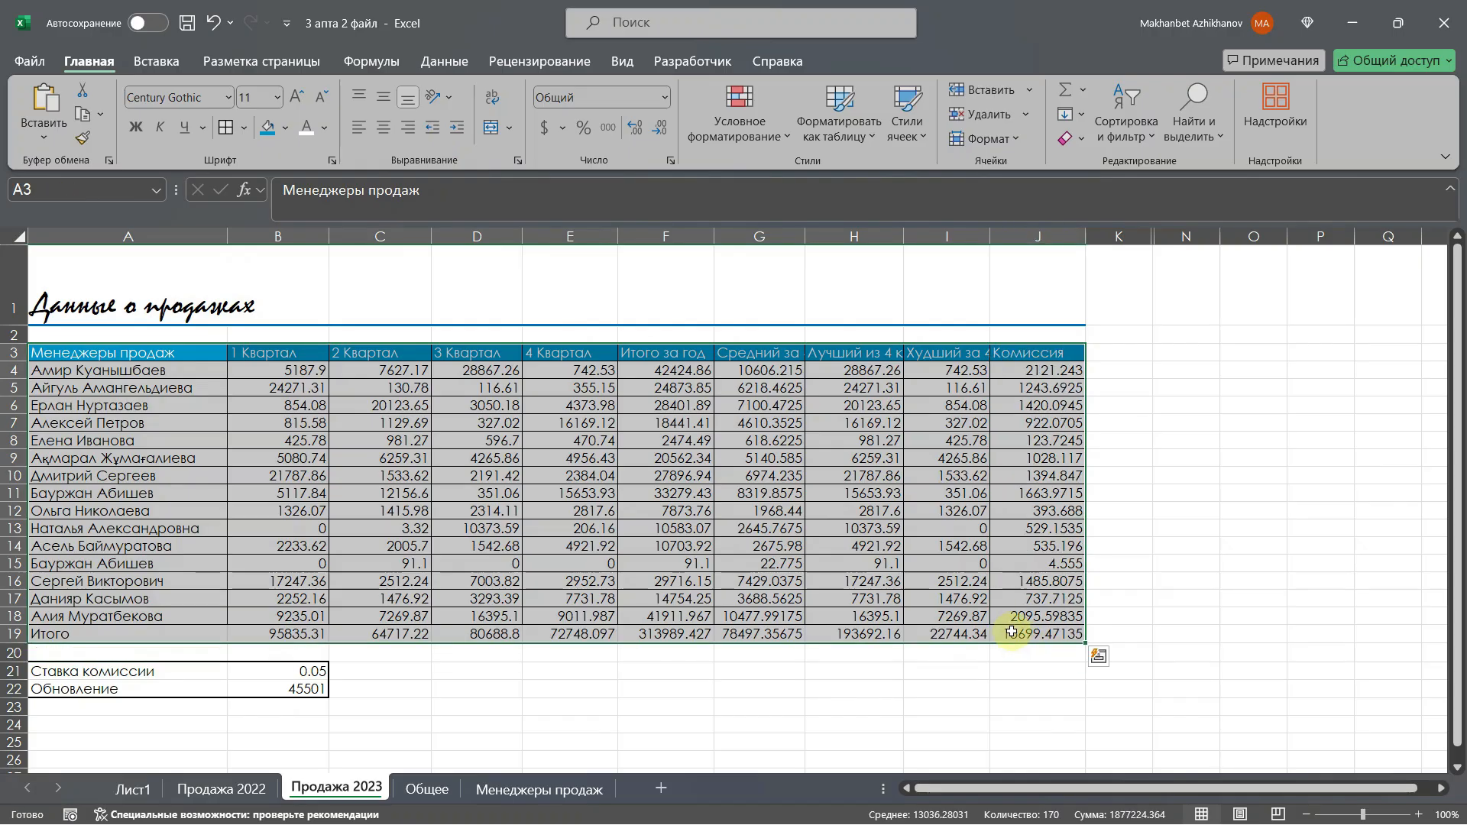
click(384, 129)
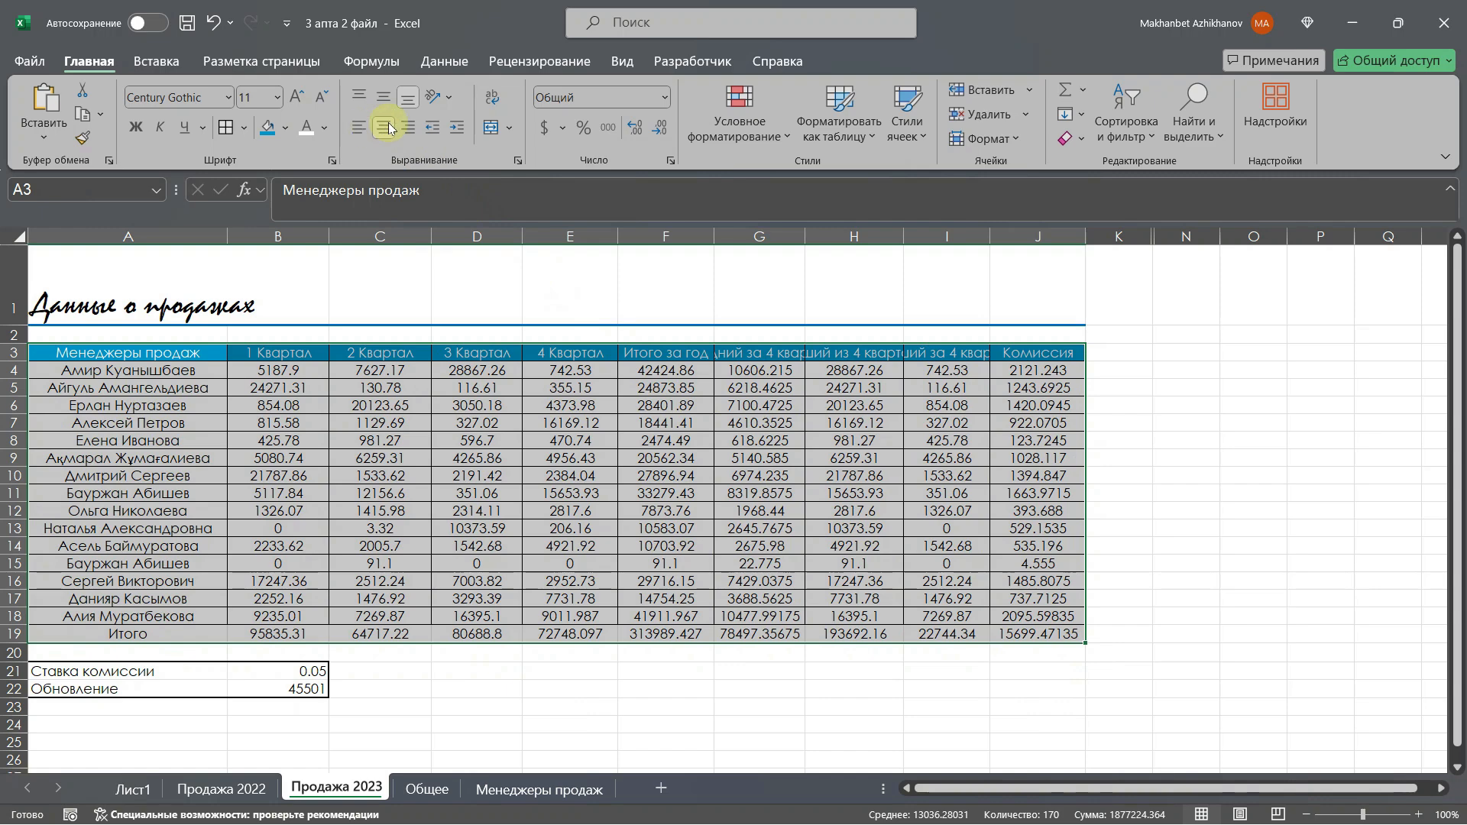
click(406, 128)
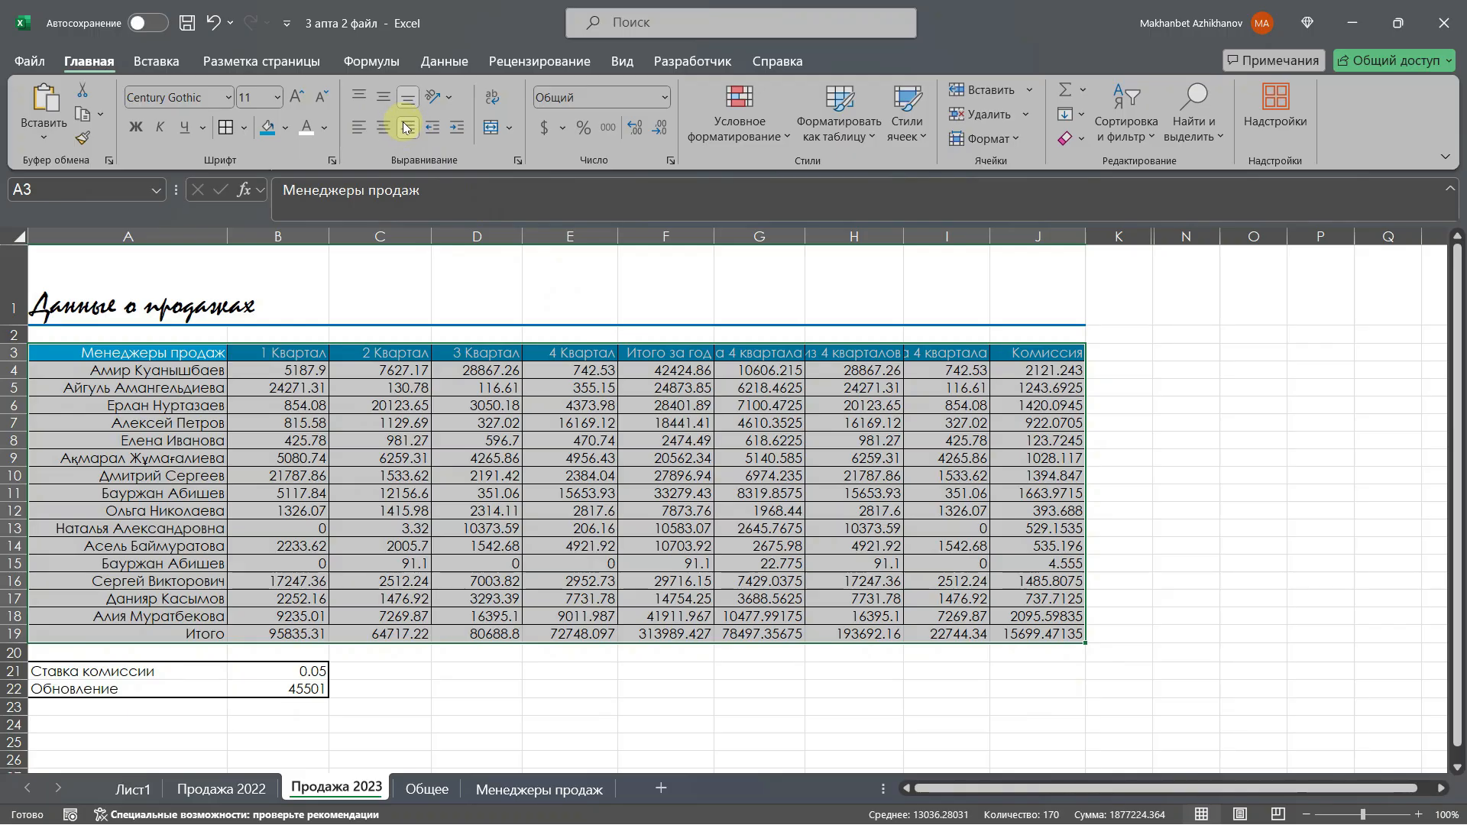
drag(158, 352, 159, 635)
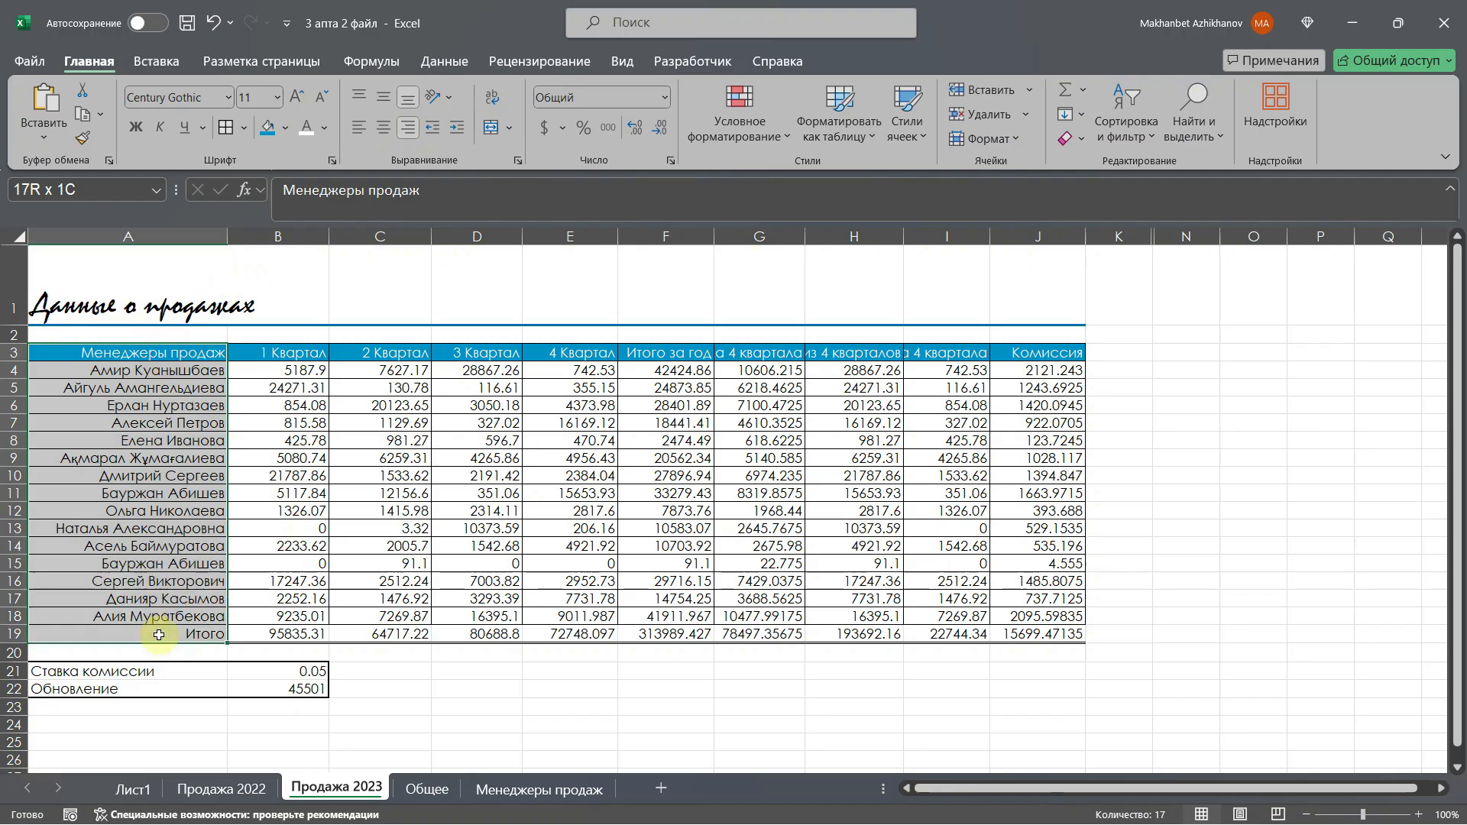
click(361, 127)
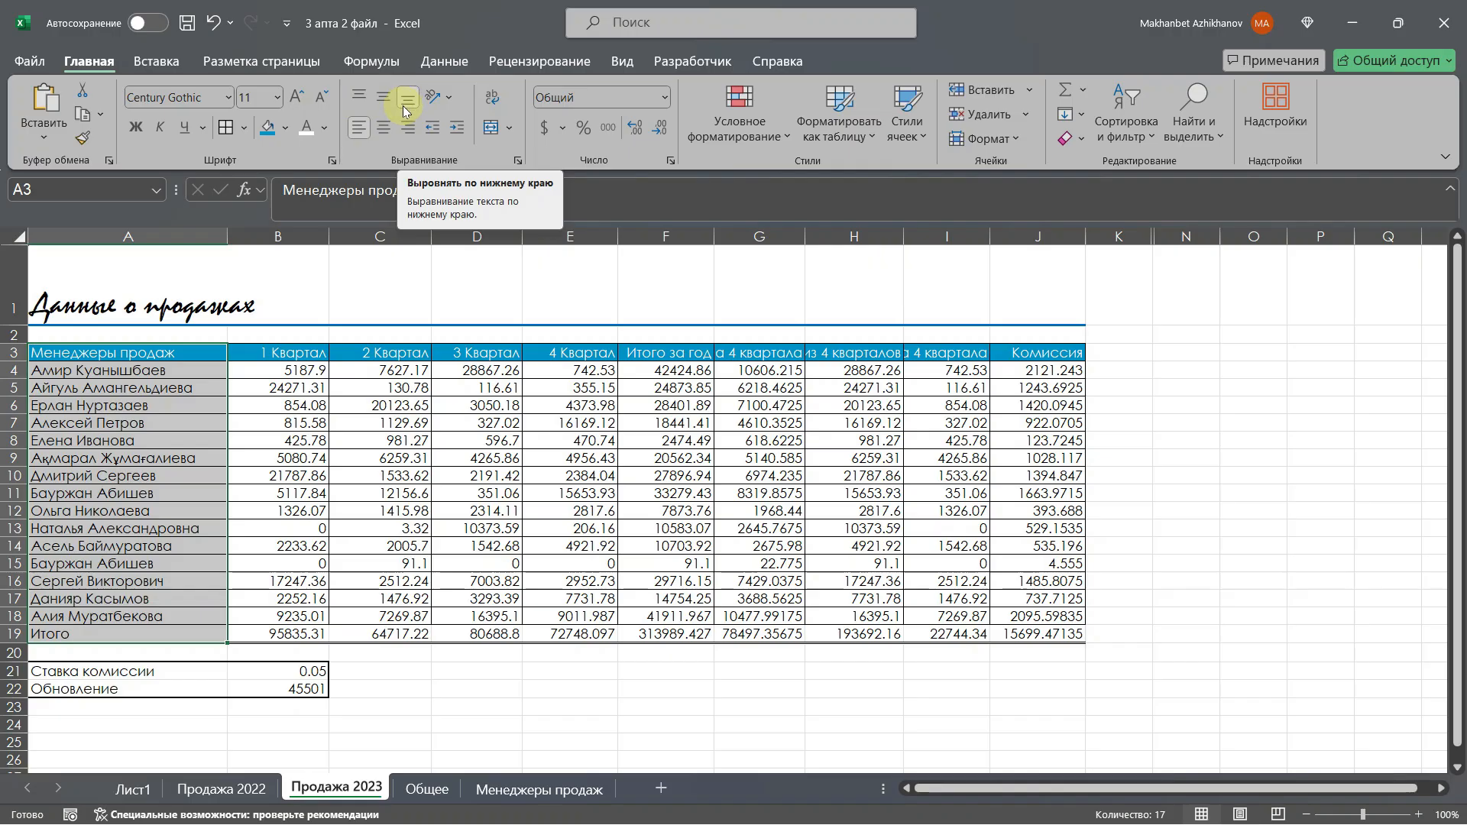
- Align the title in row 1 vertically to the middle of the row
click(12, 290)
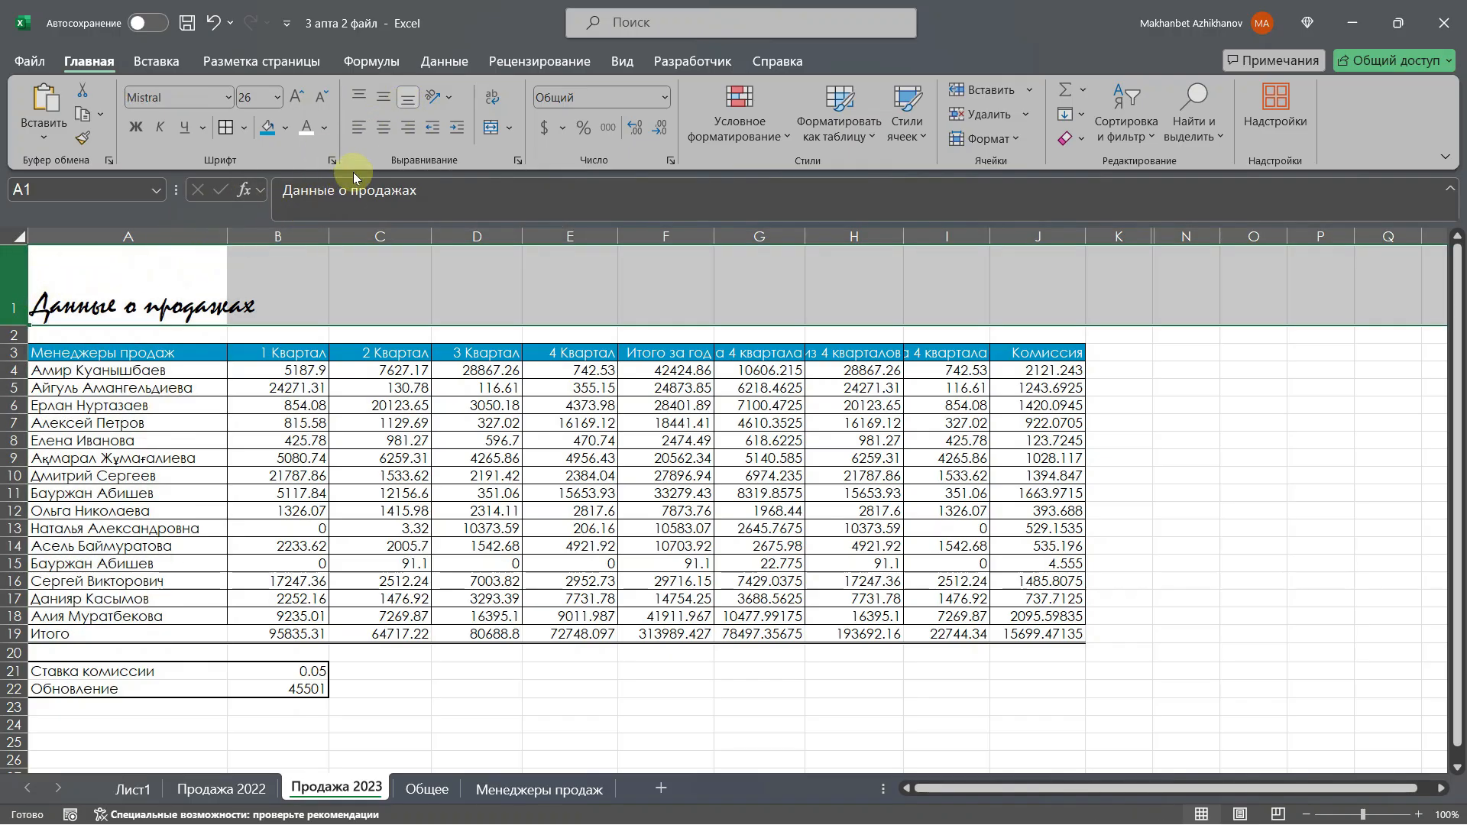
click(383, 97)
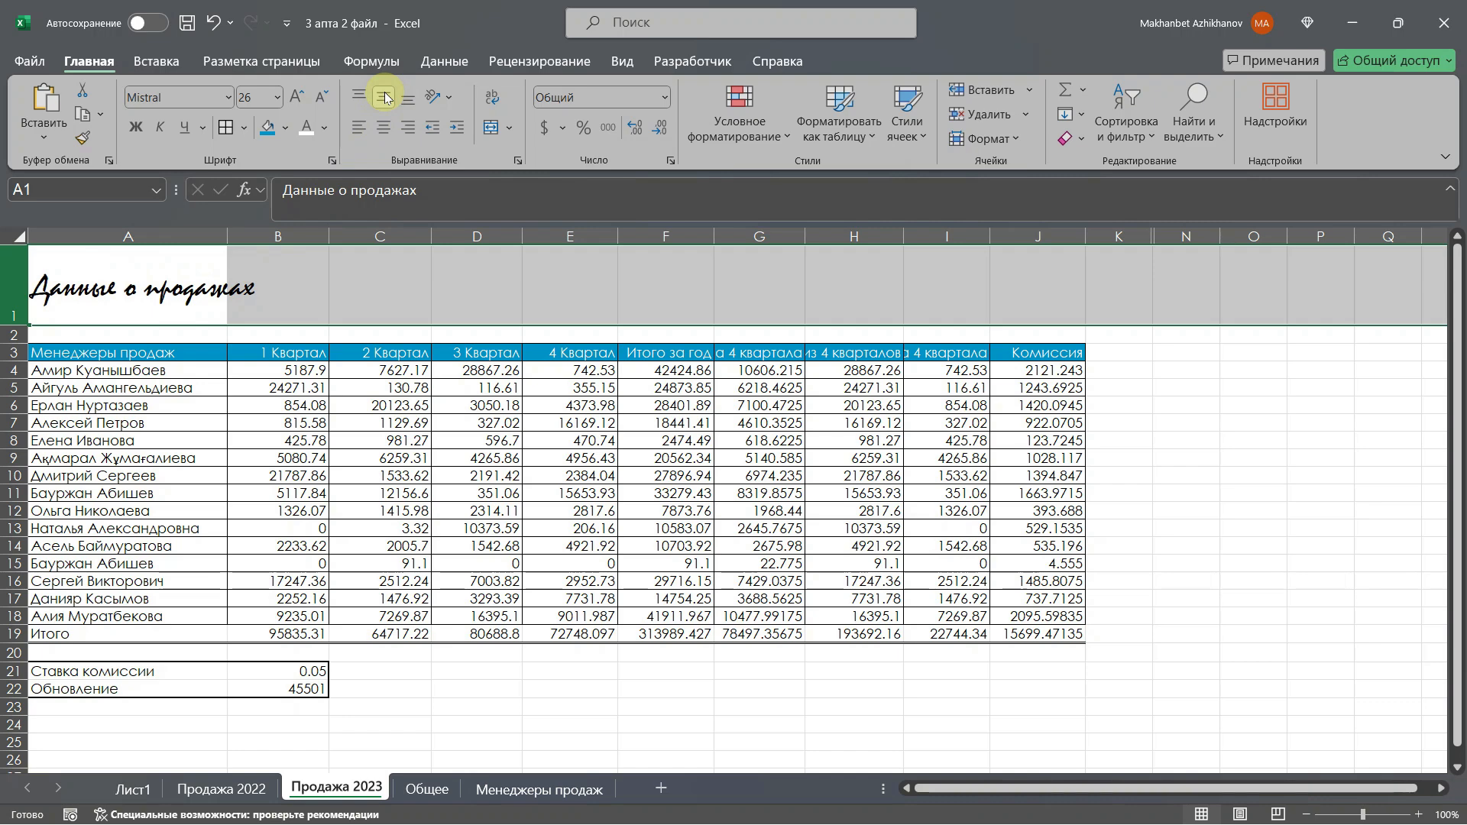
click(360, 97)
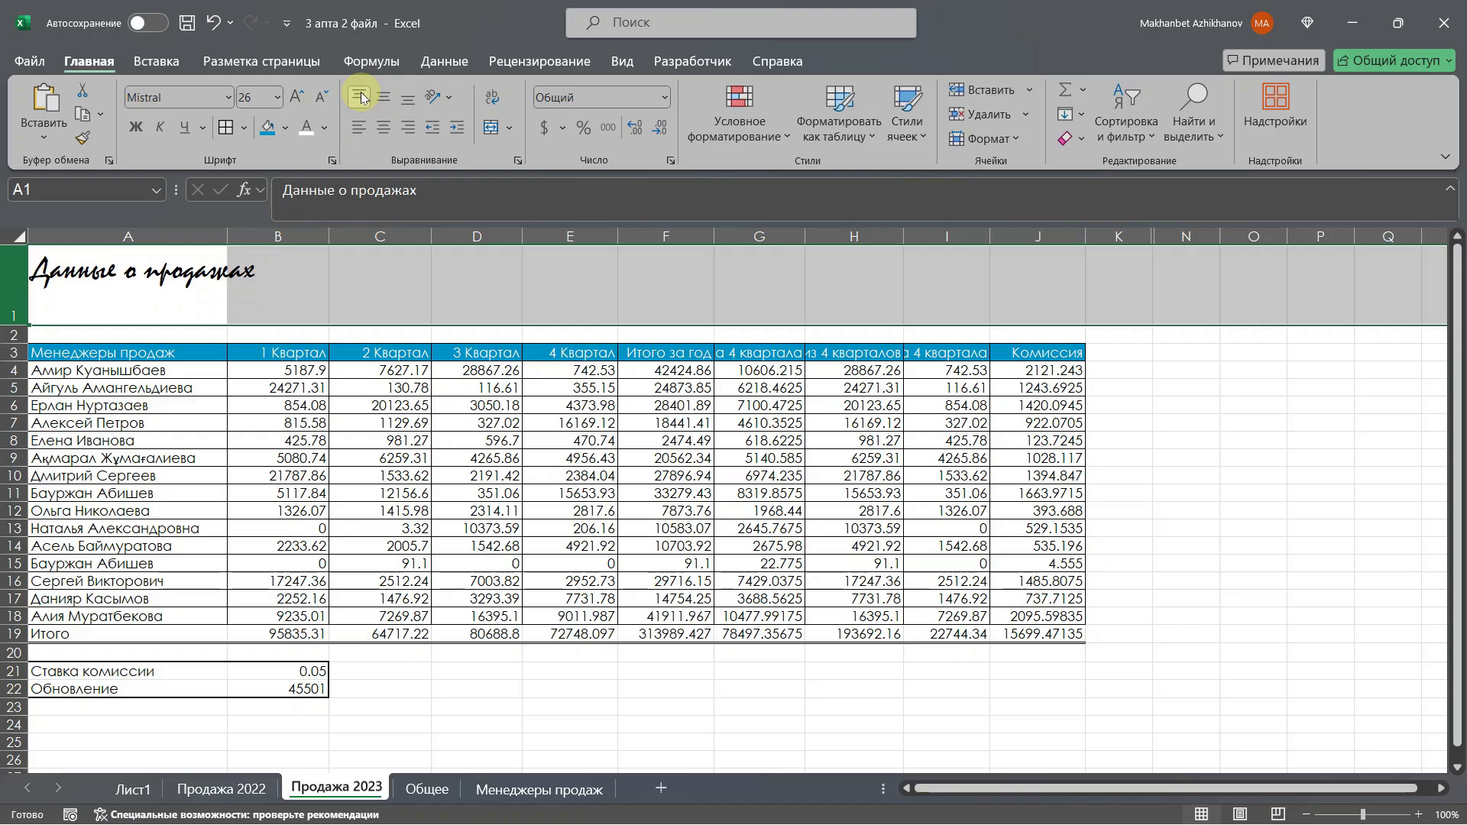
click(384, 98)
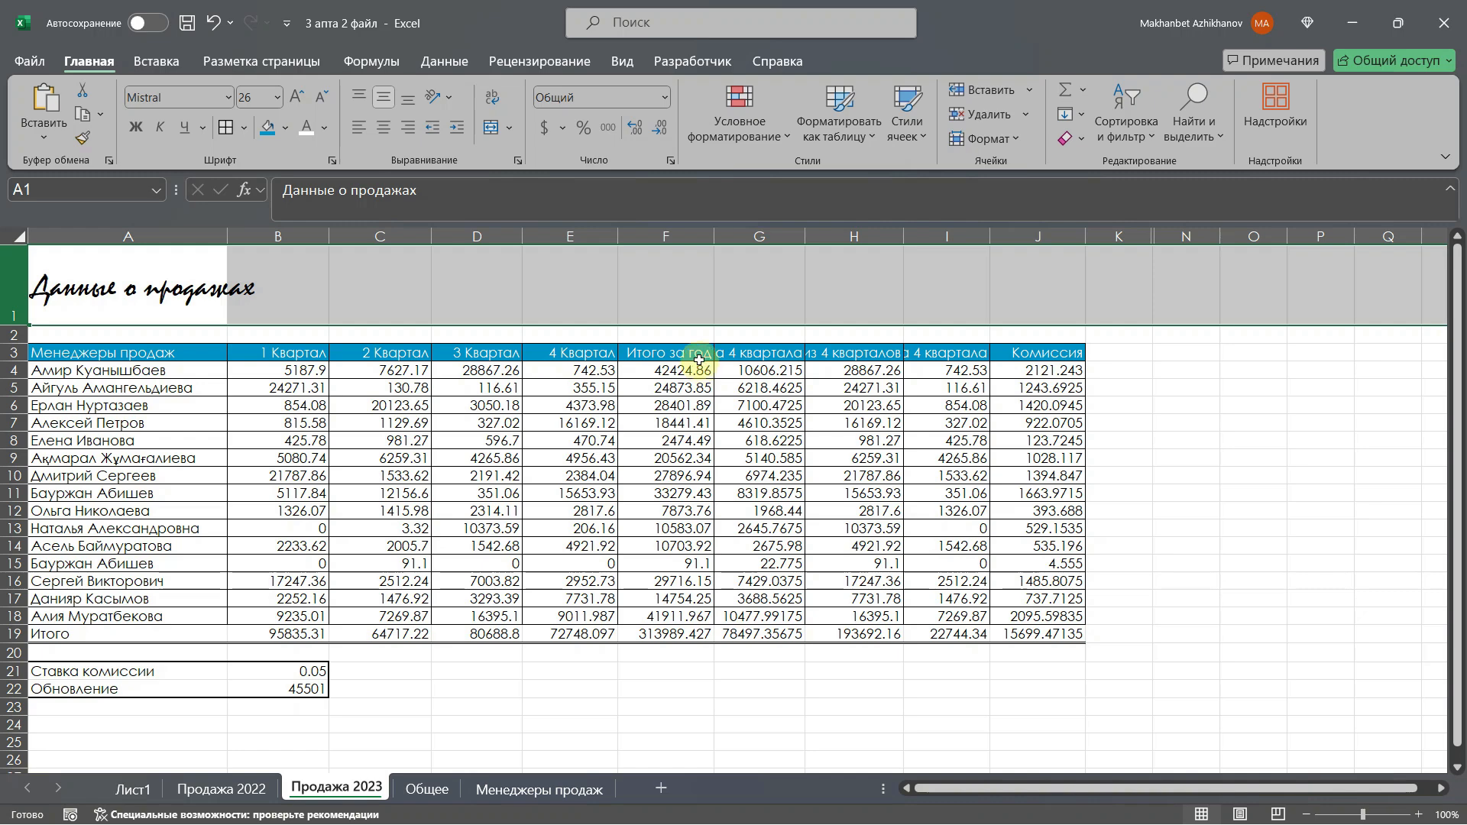
- Wrap the text in the header row A3:J3 and centre it both horizontally and vertically
click(666, 236)
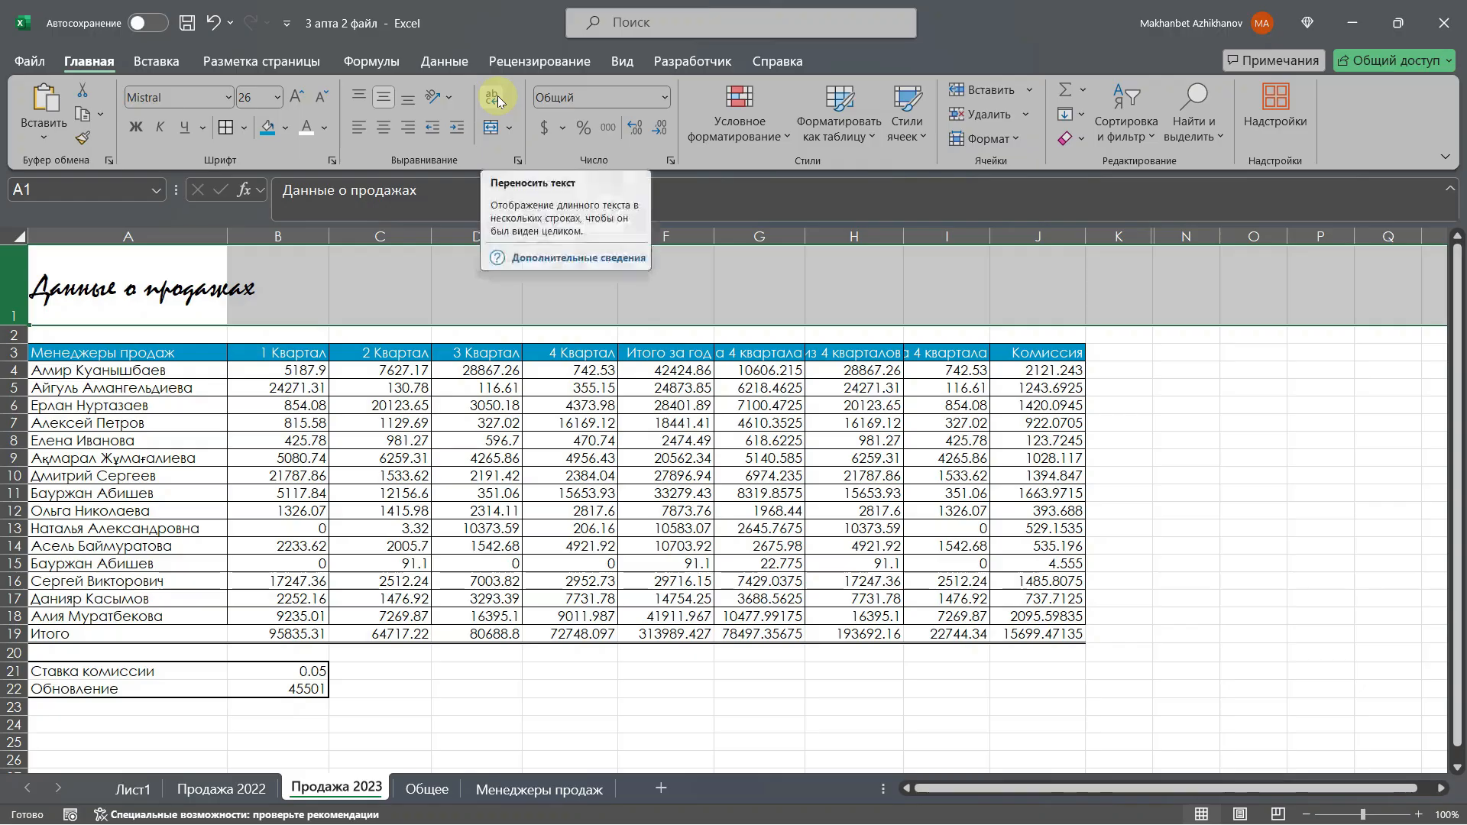
drag(61, 353, 1034, 352)
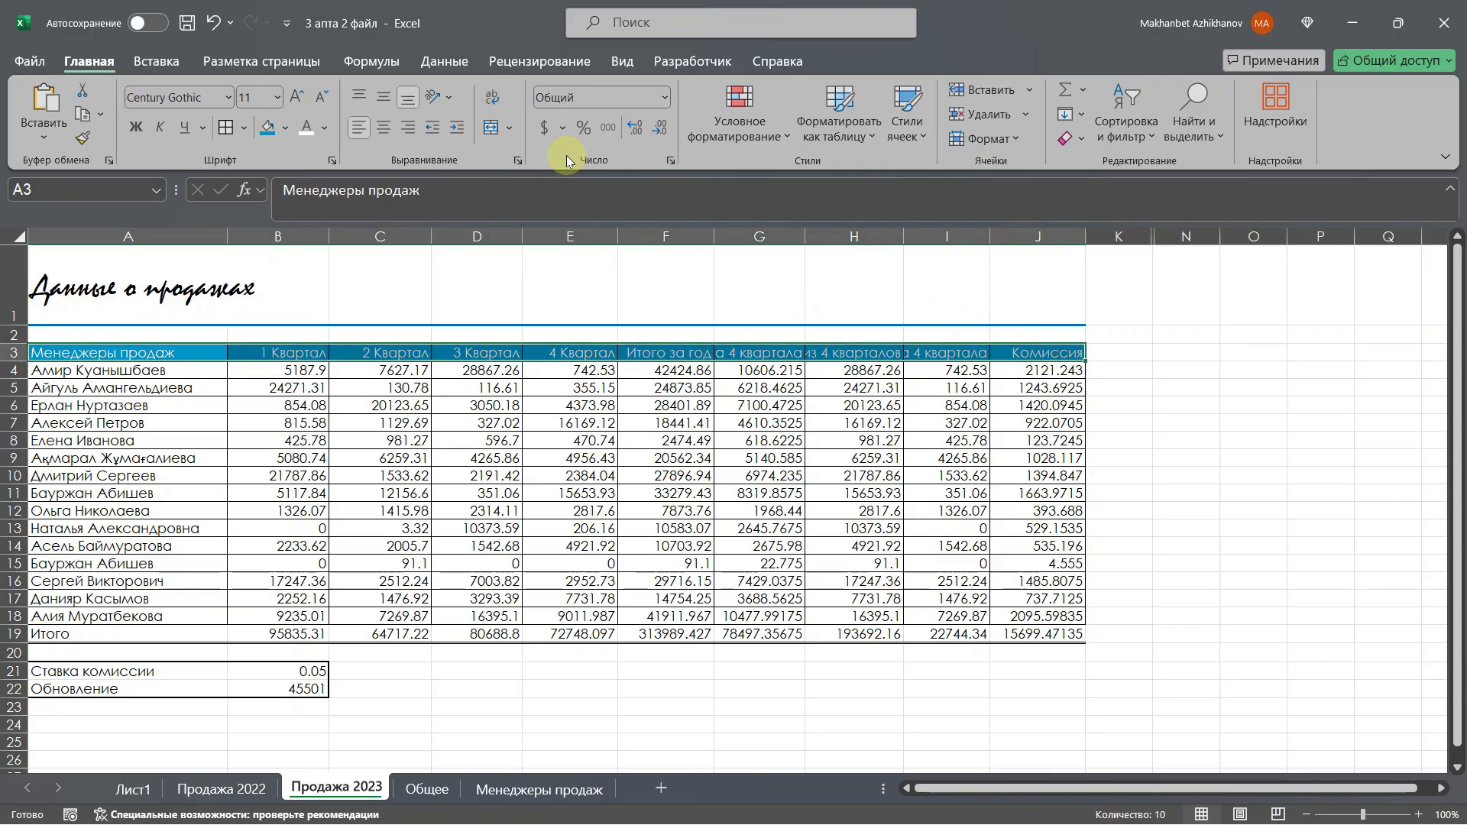
click(499, 103)
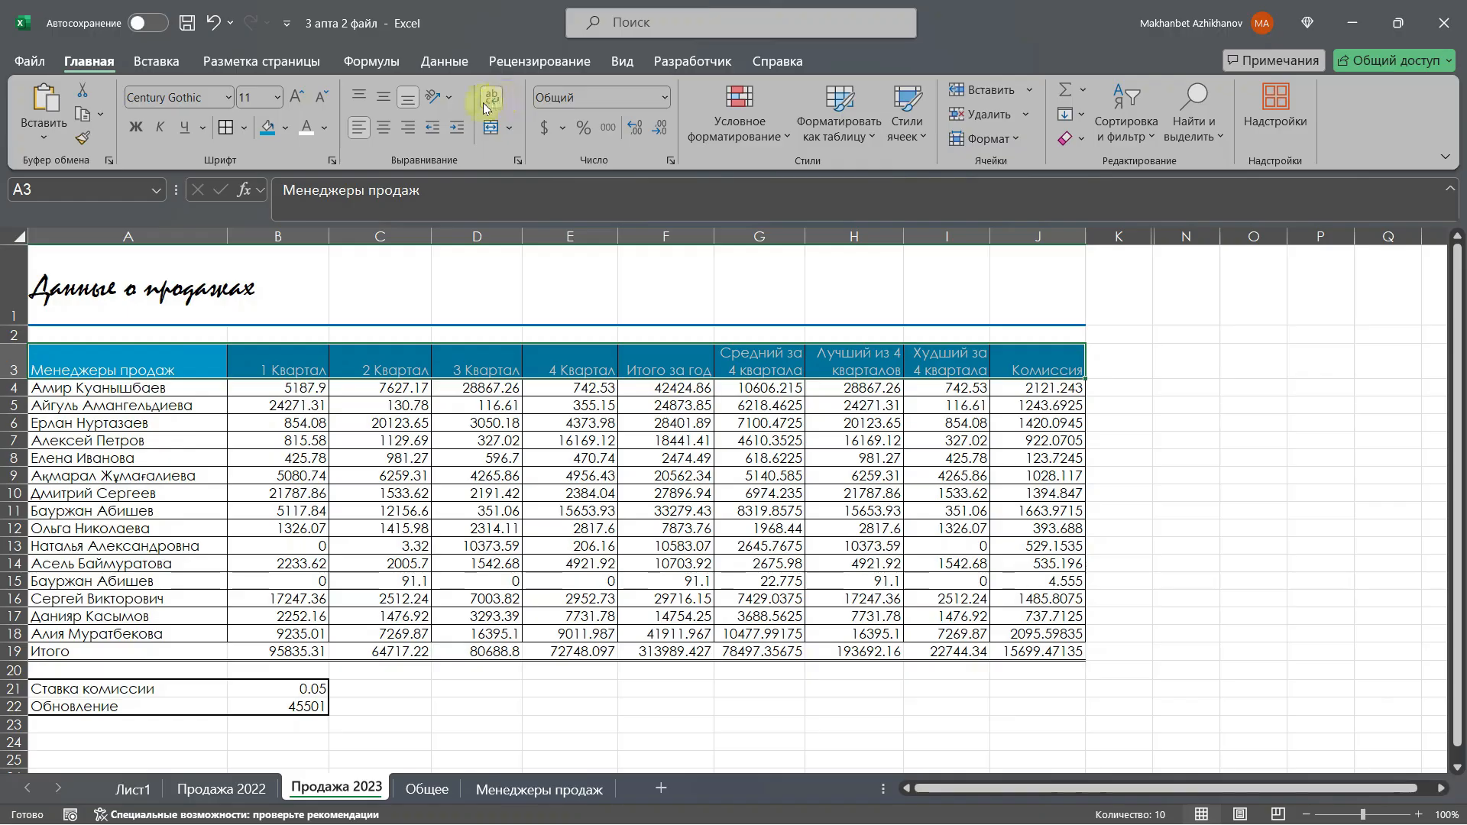
click(383, 126)
click(382, 101)
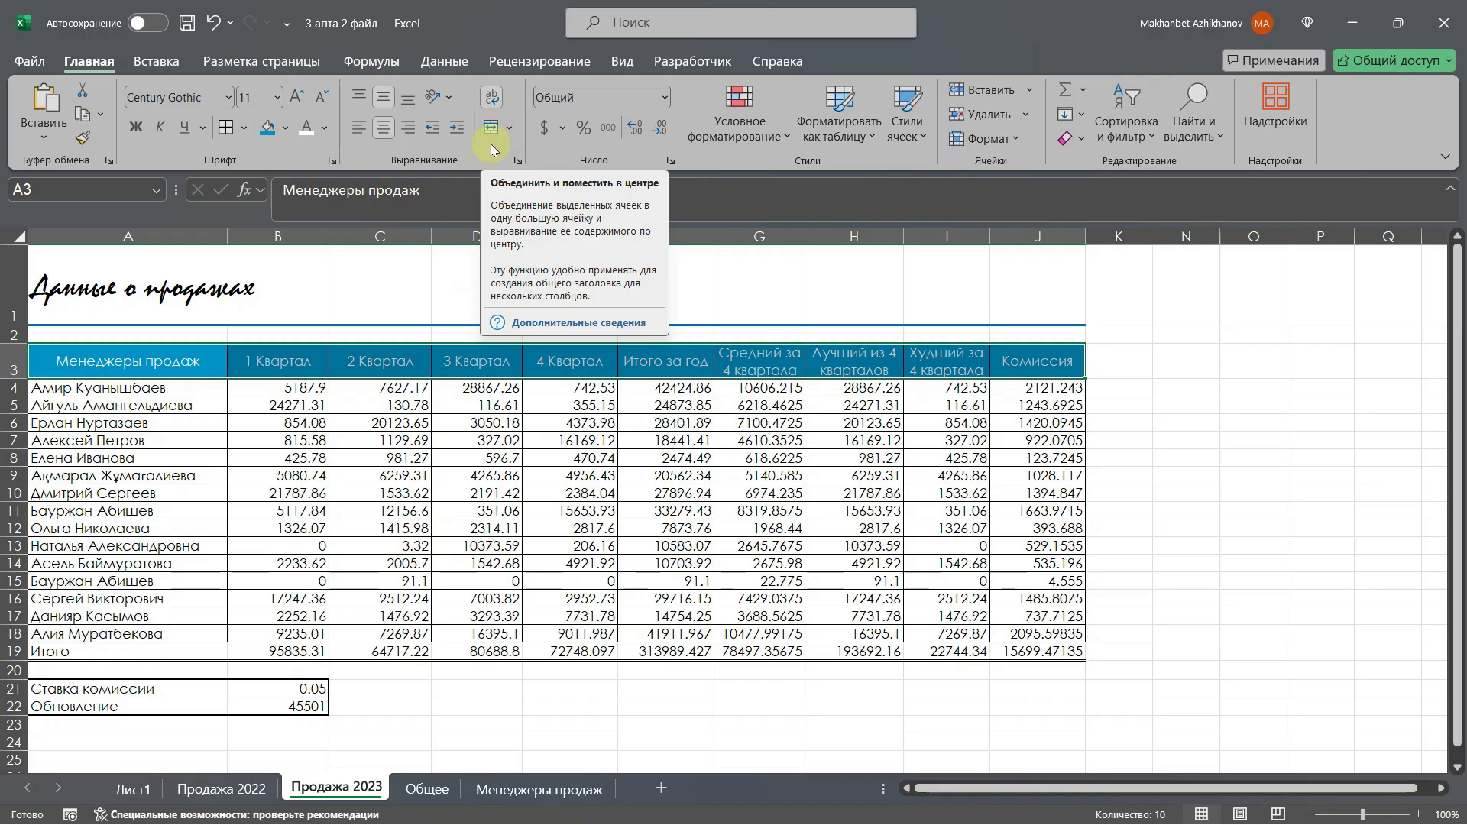
- Merge and centre the title «Данные о продажах» across cells A1:J1
click(152, 291)
drag(152, 291, 1028, 278)
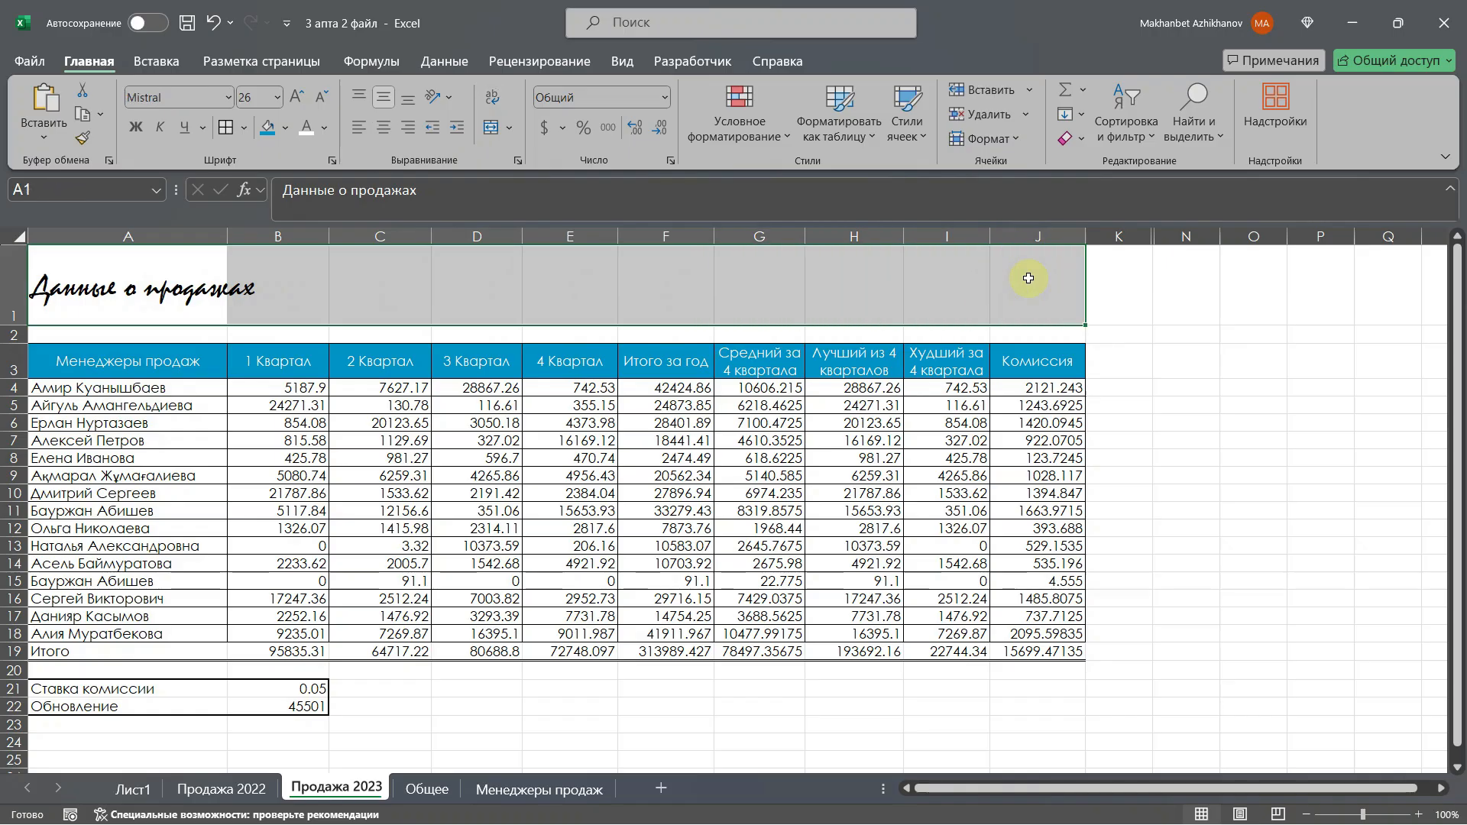
click(493, 134)
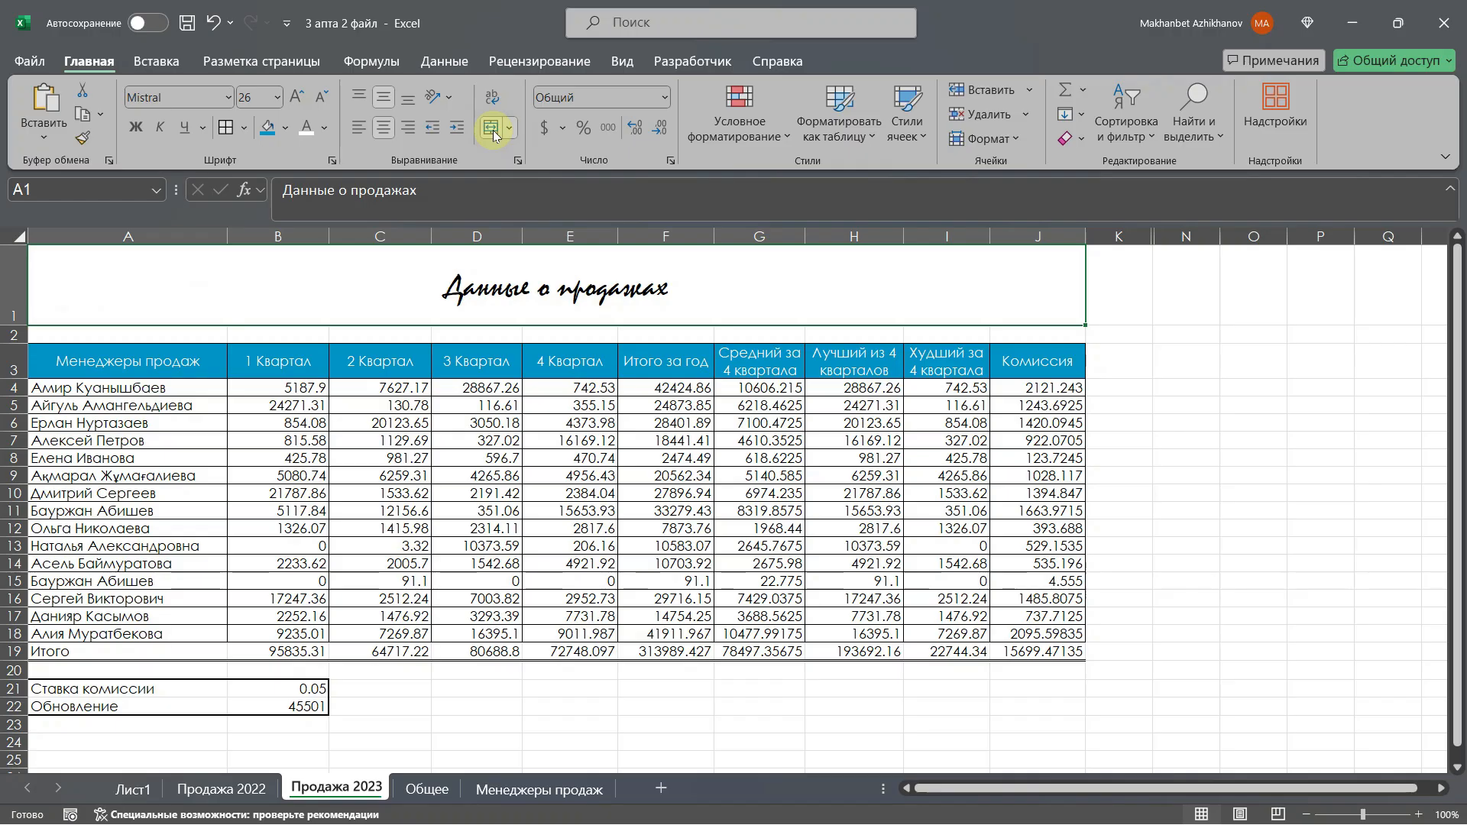
click(527, 334)
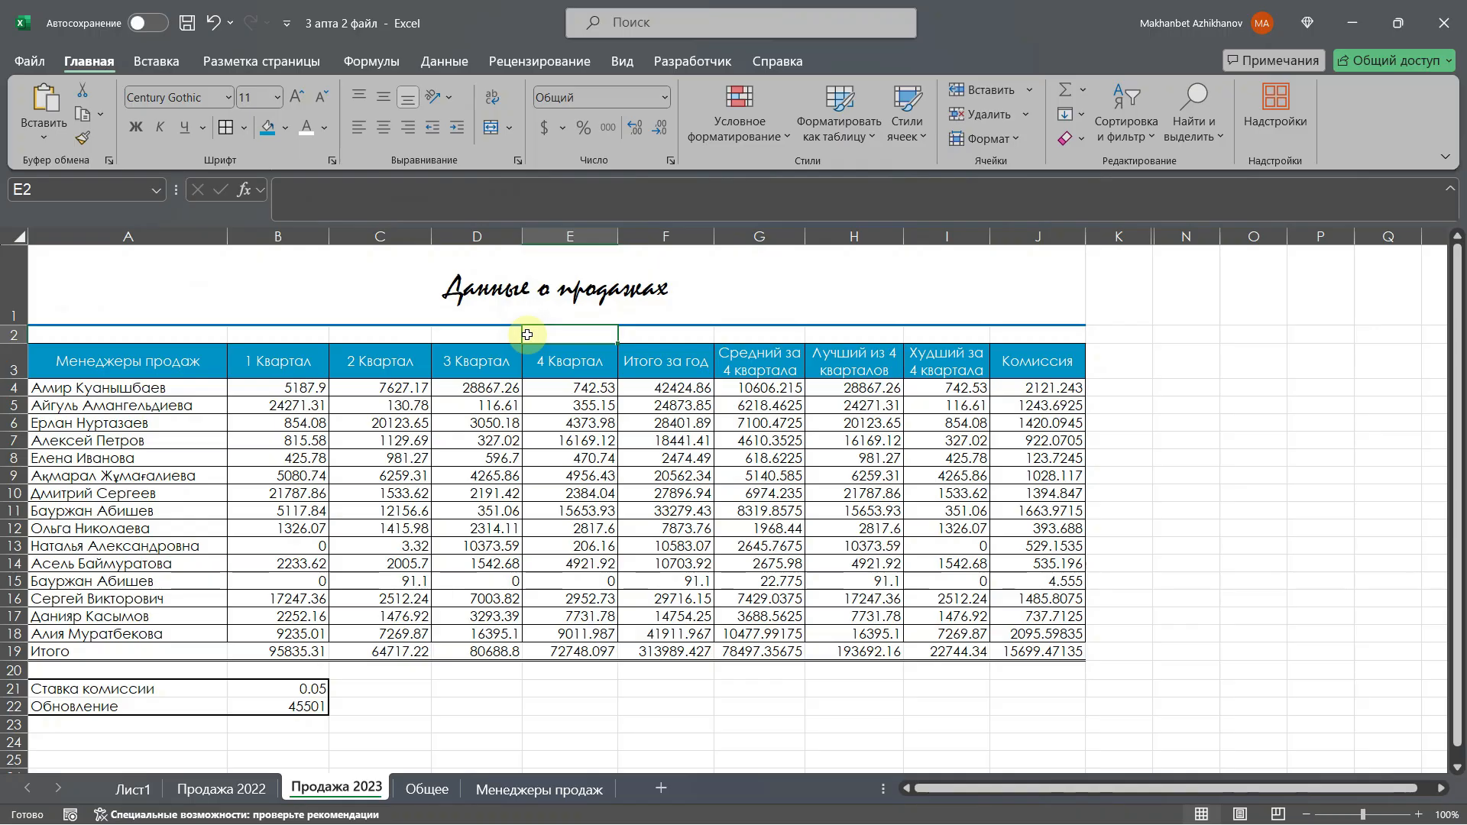
- Try merging and centring the filled data block D4:G11, and undo the merge
drag(484, 383, 746, 516)
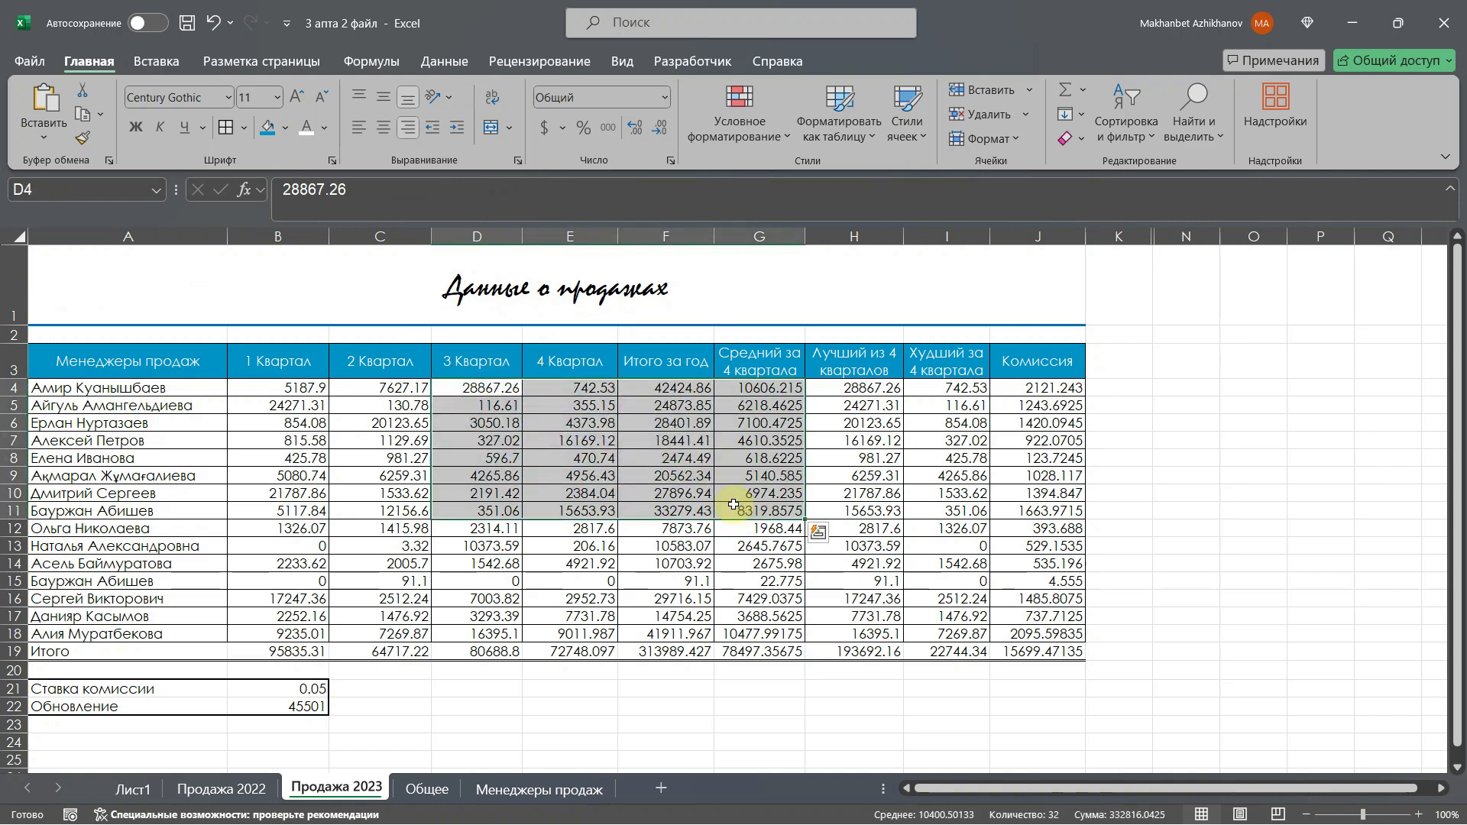
click(491, 128)
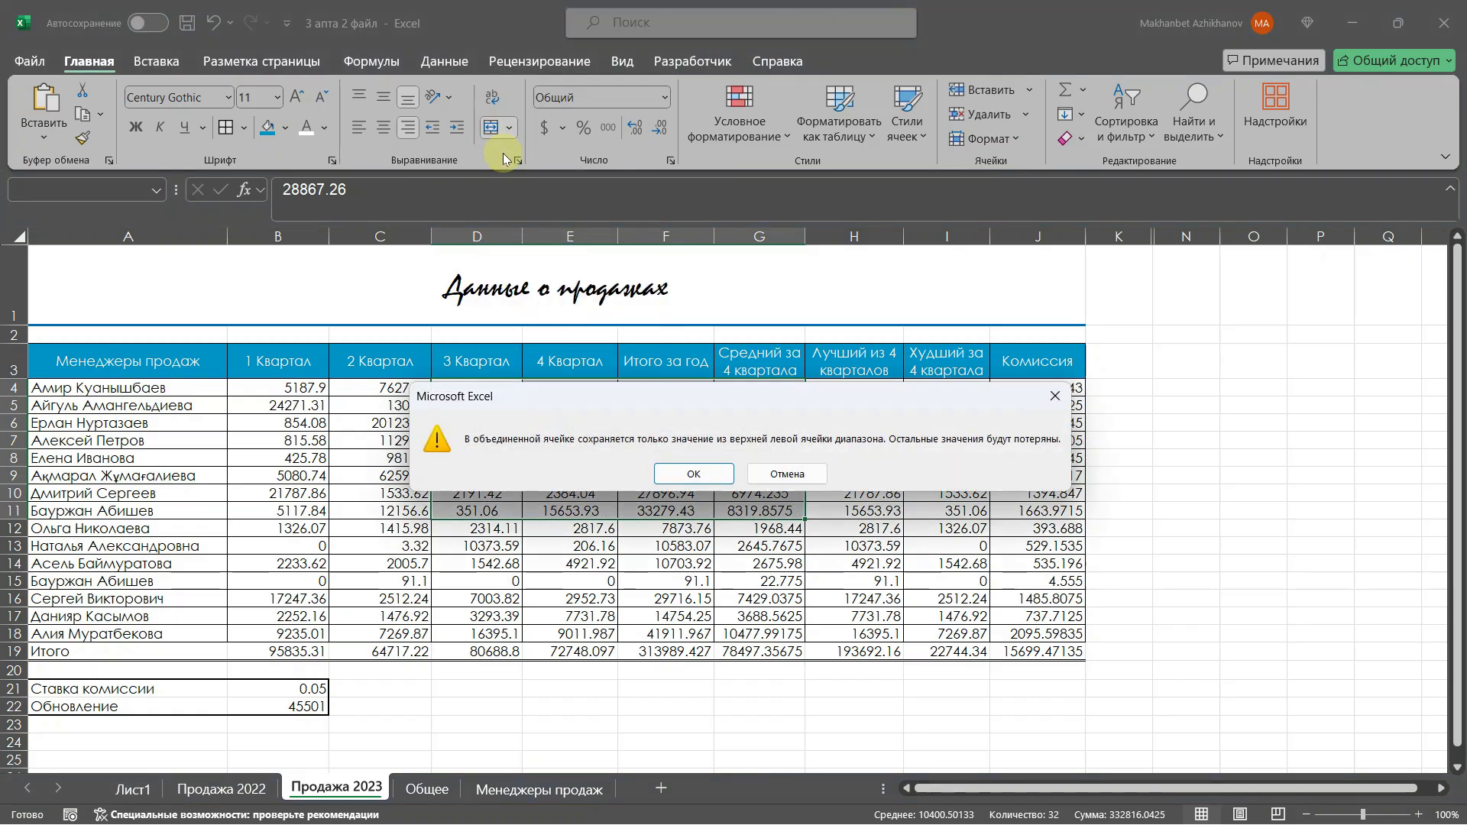
click(702, 469)
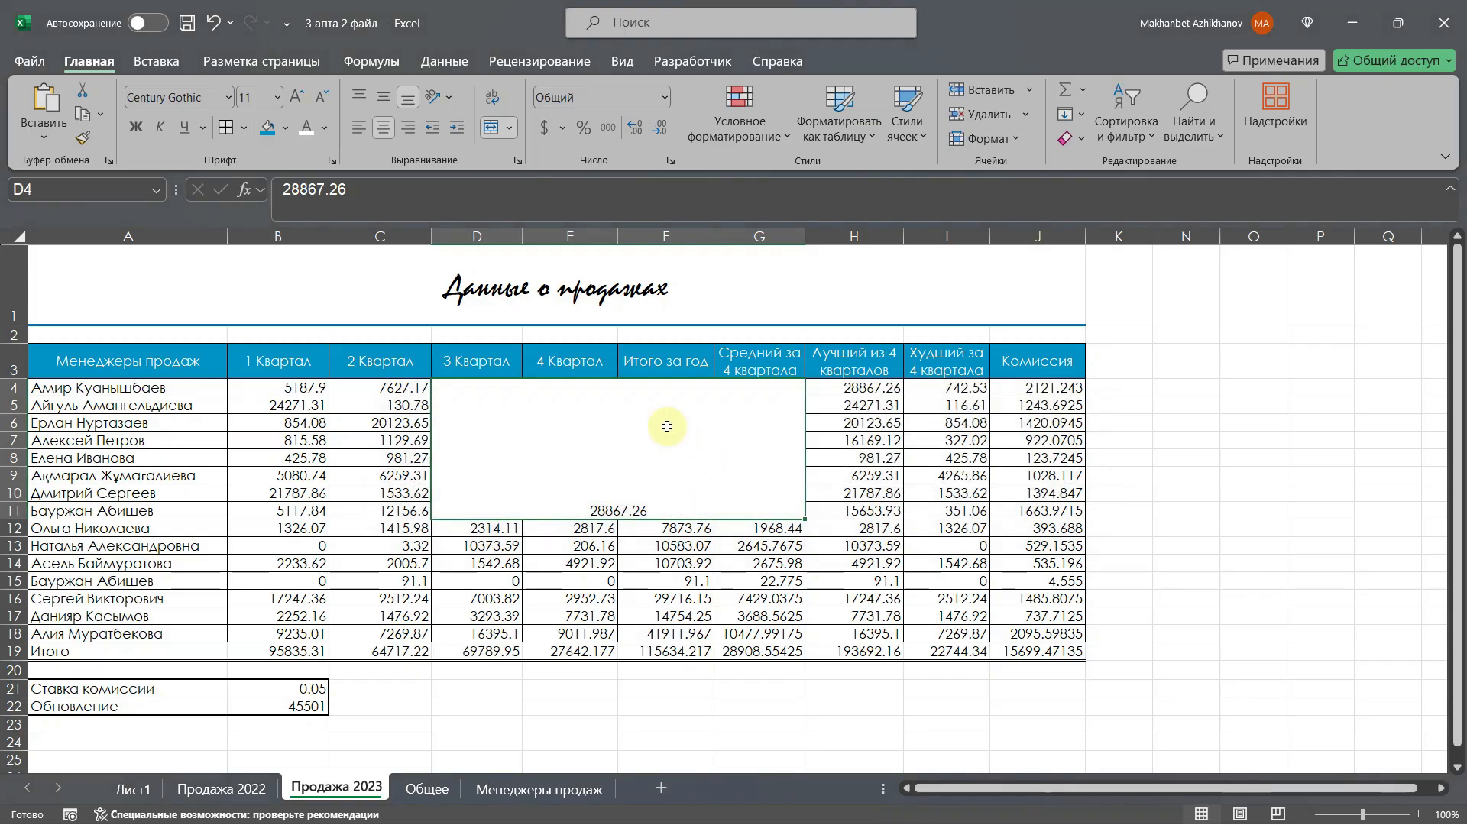
click(216, 23)
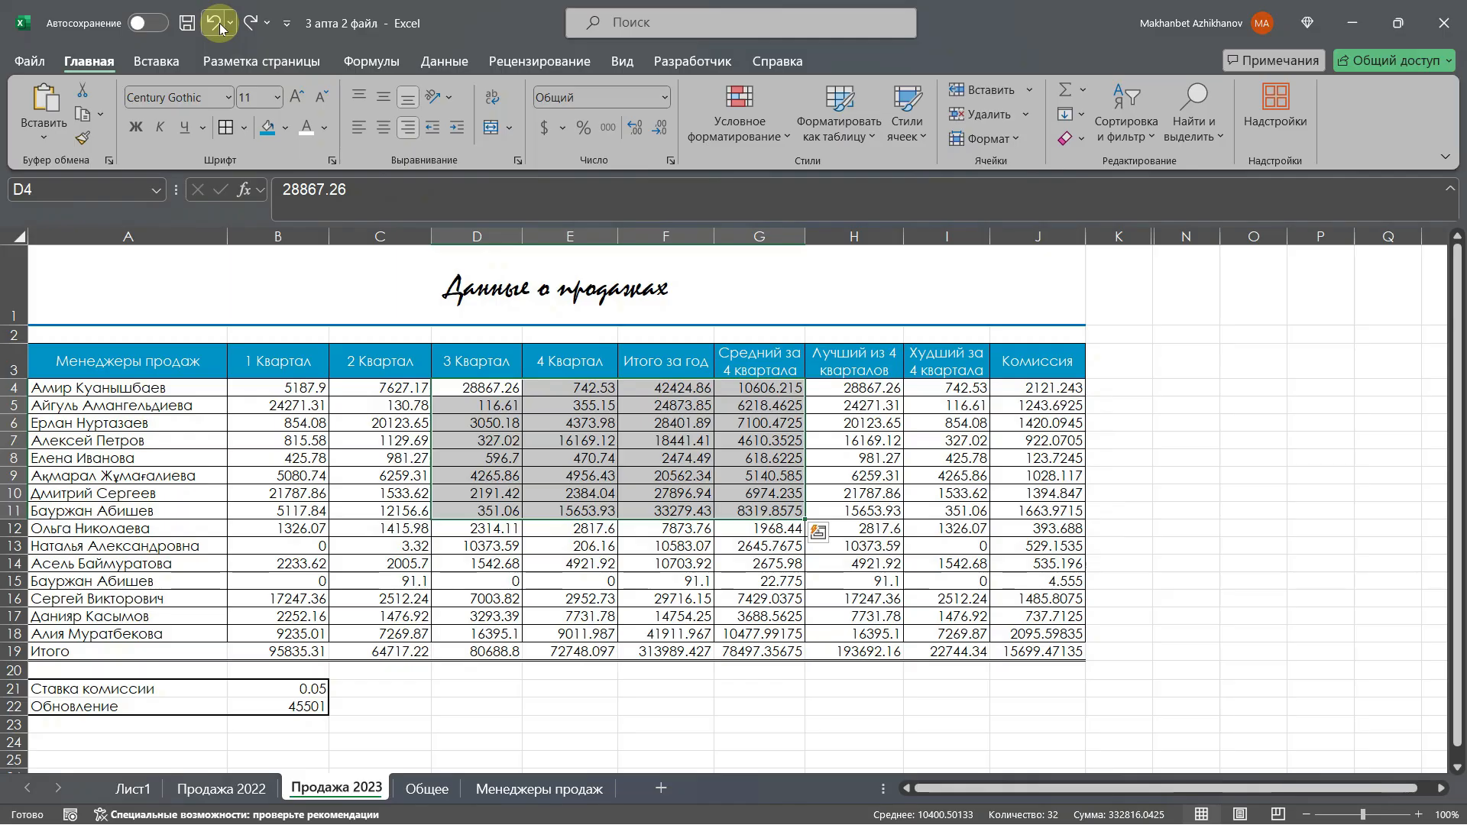
click(220, 28)
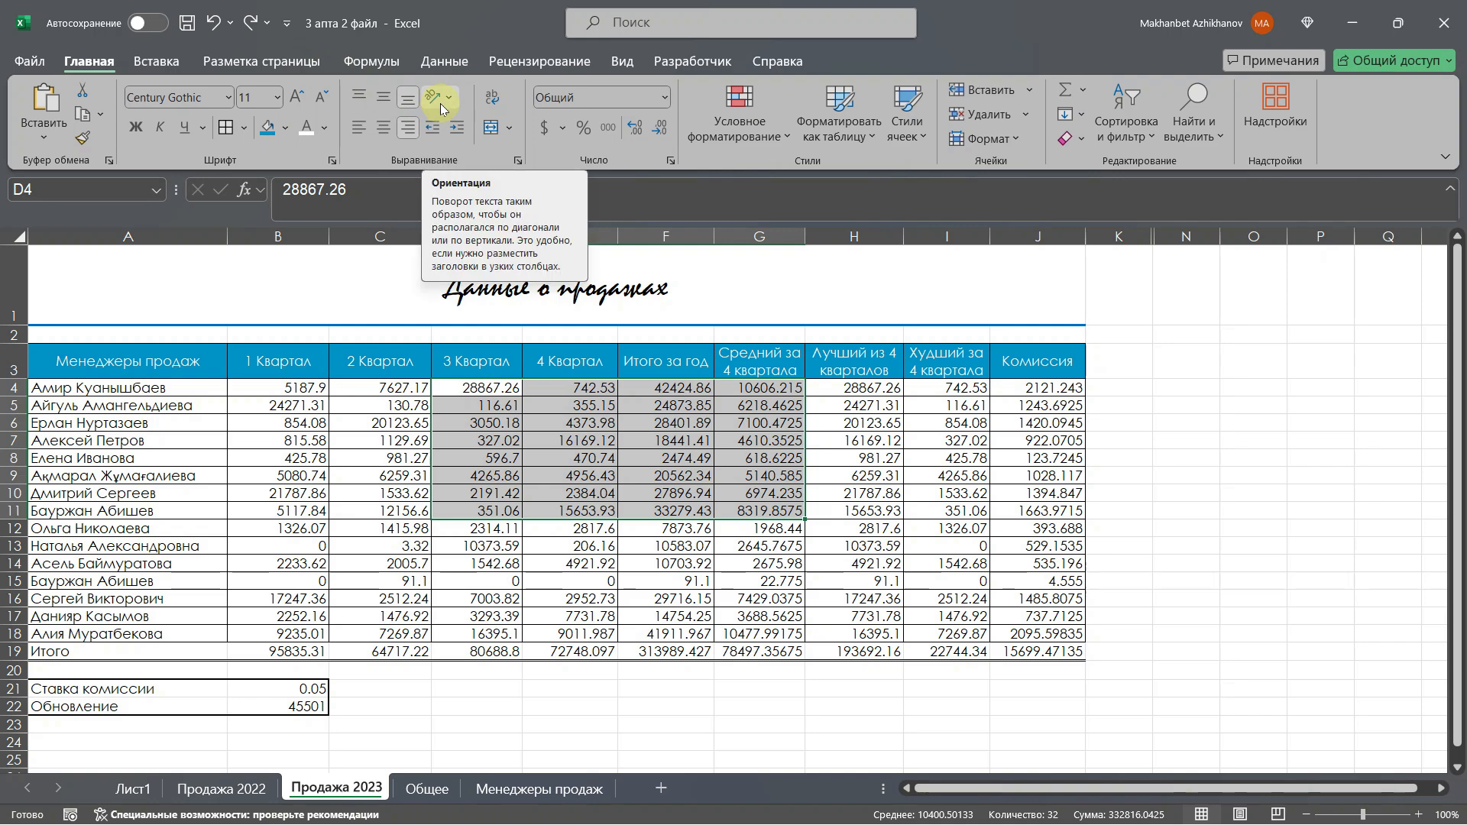
- Turn off text wrapping in the header row A3:J3 and angle its text counterclockwise
drag(183, 358, 1027, 360)
click(493, 101)
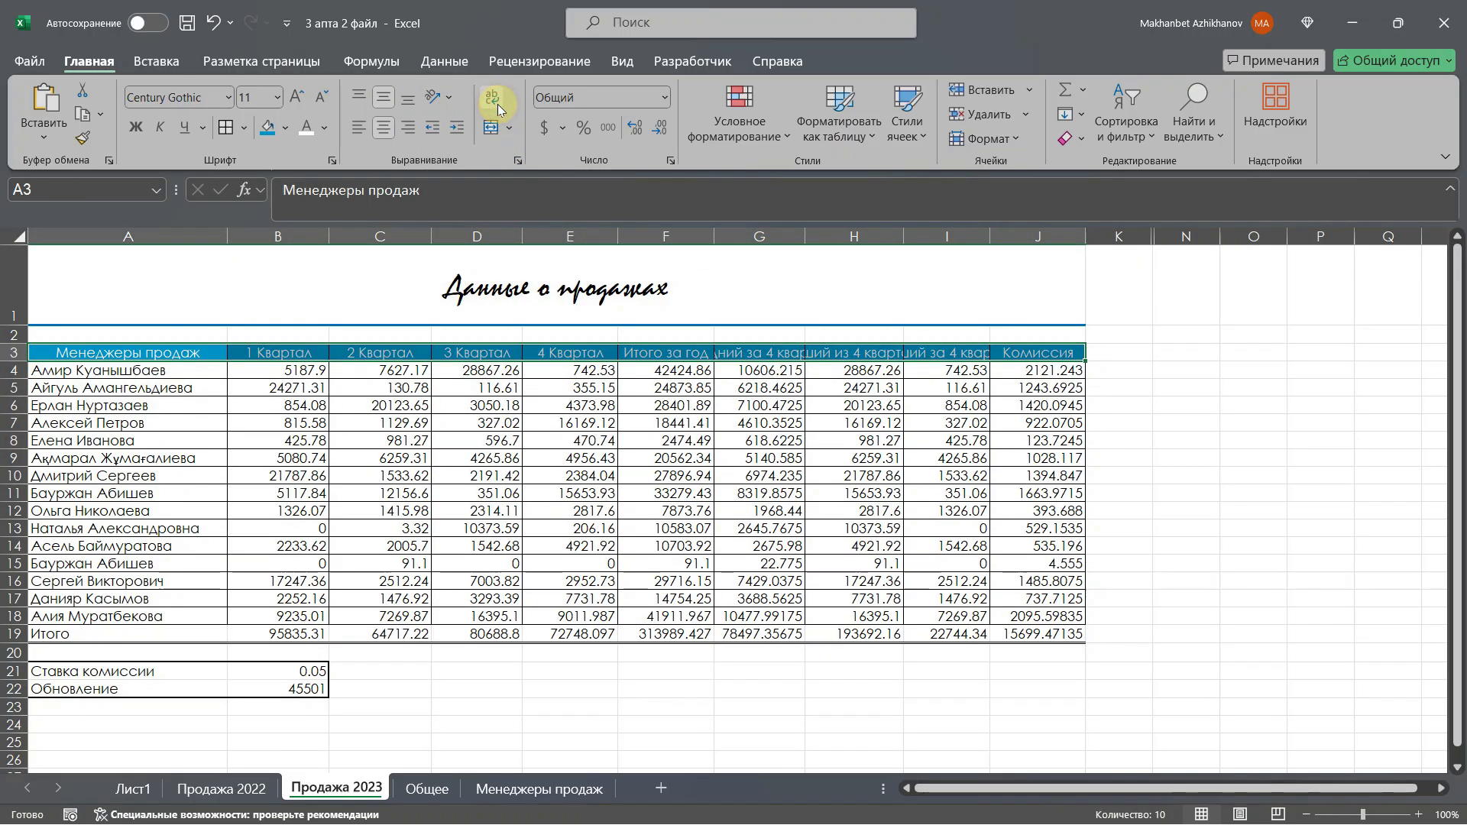
click(456, 101)
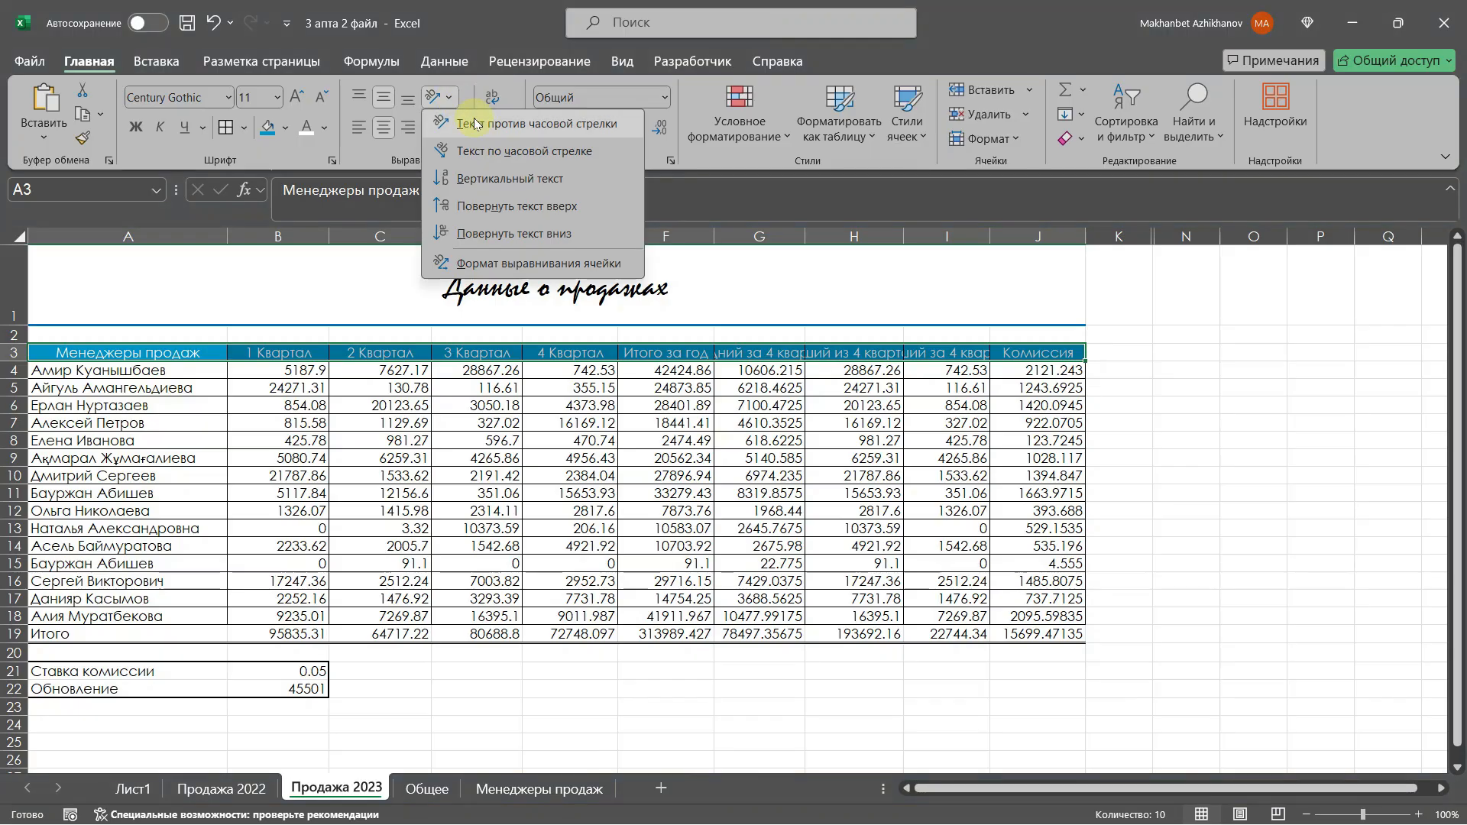
click(481, 124)
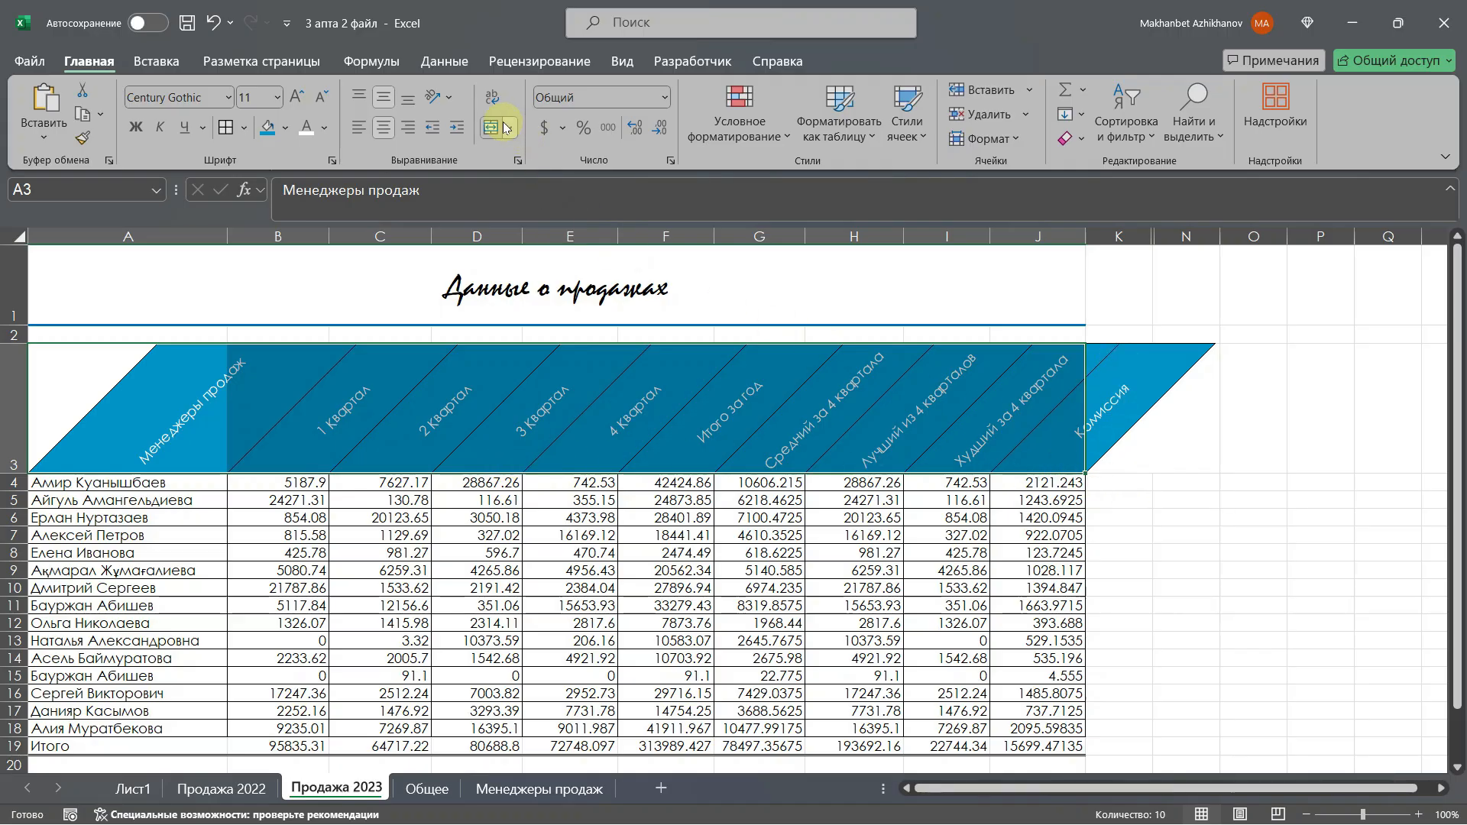
- Change the orientation of the header row A3:J3 to text rotated up
click(450, 98)
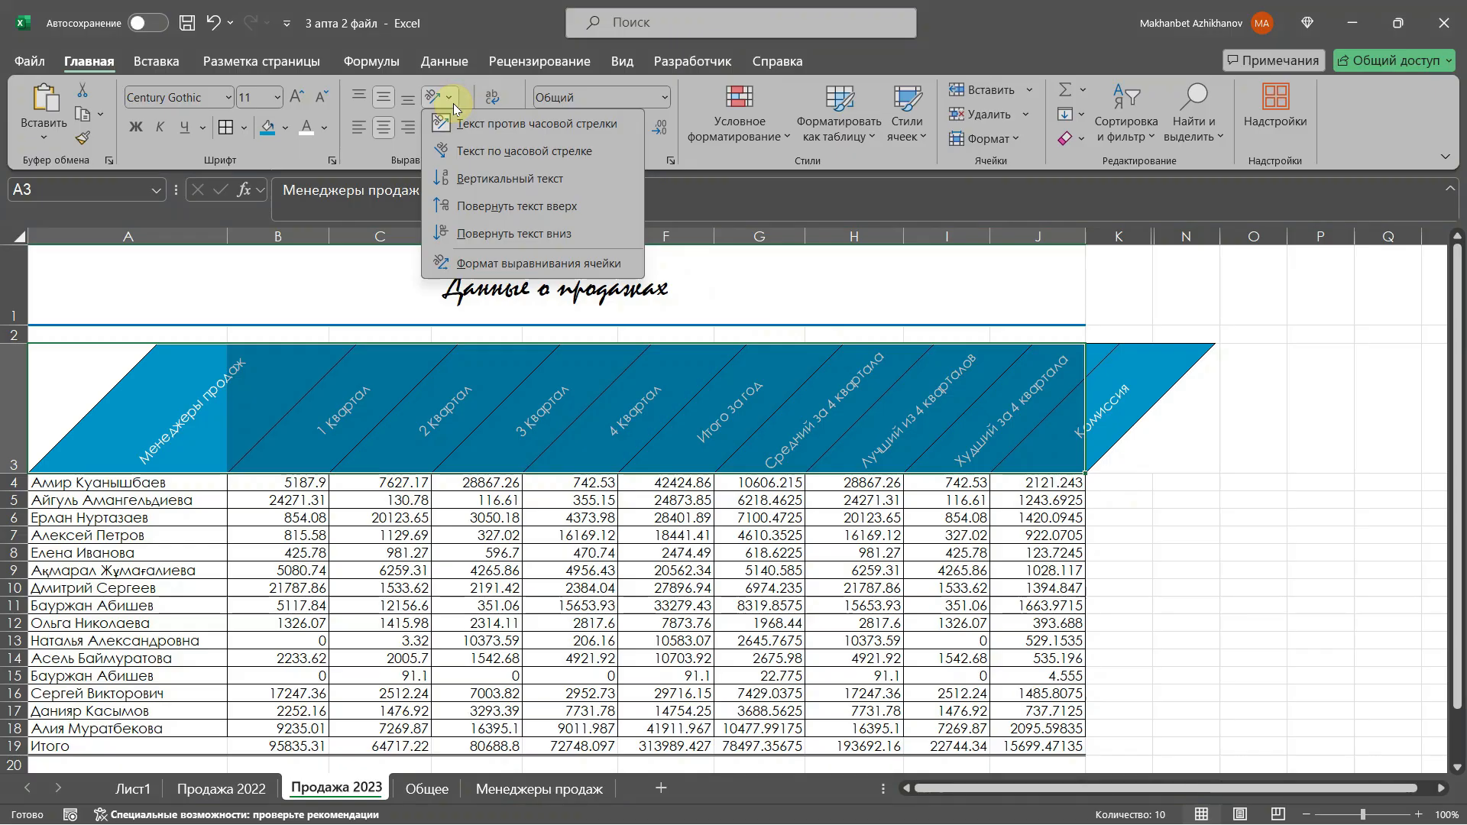
click(486, 203)
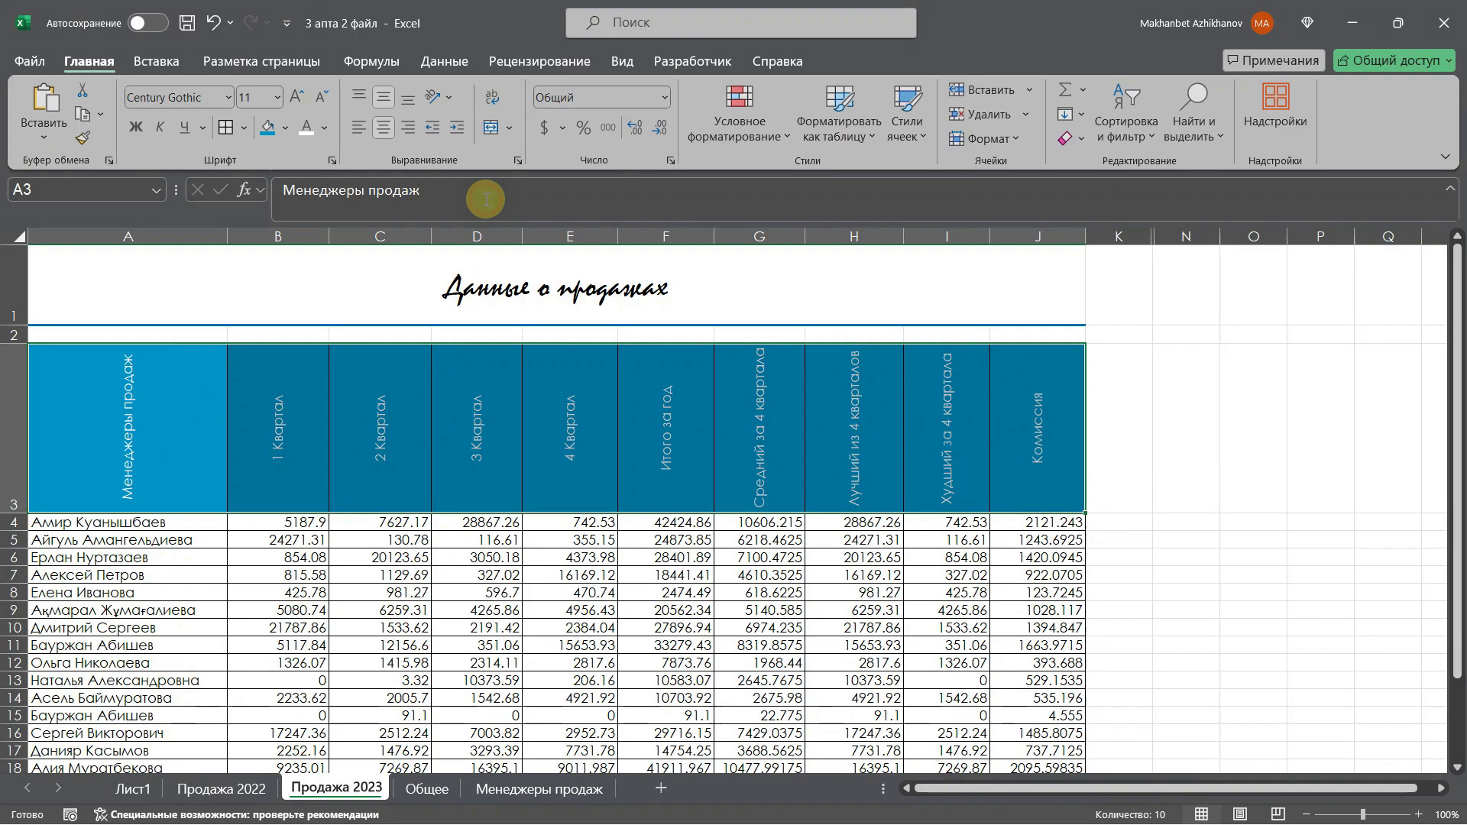
scroll(498, 312, down, 1)
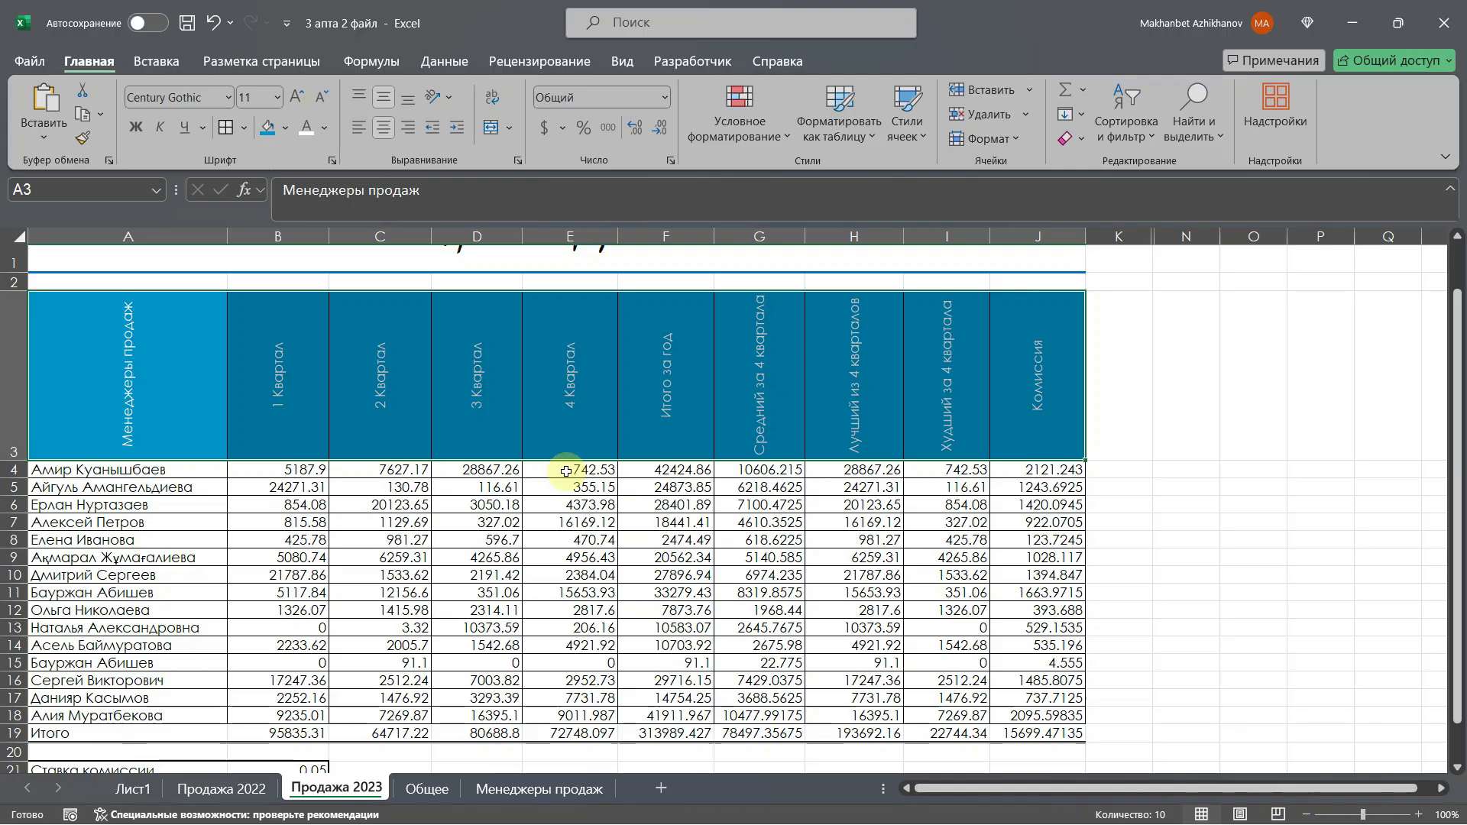
- Undo both orientation changes and the removal of text wrapping in the header row
click(214, 23)
click(214, 23)
click(214, 23)
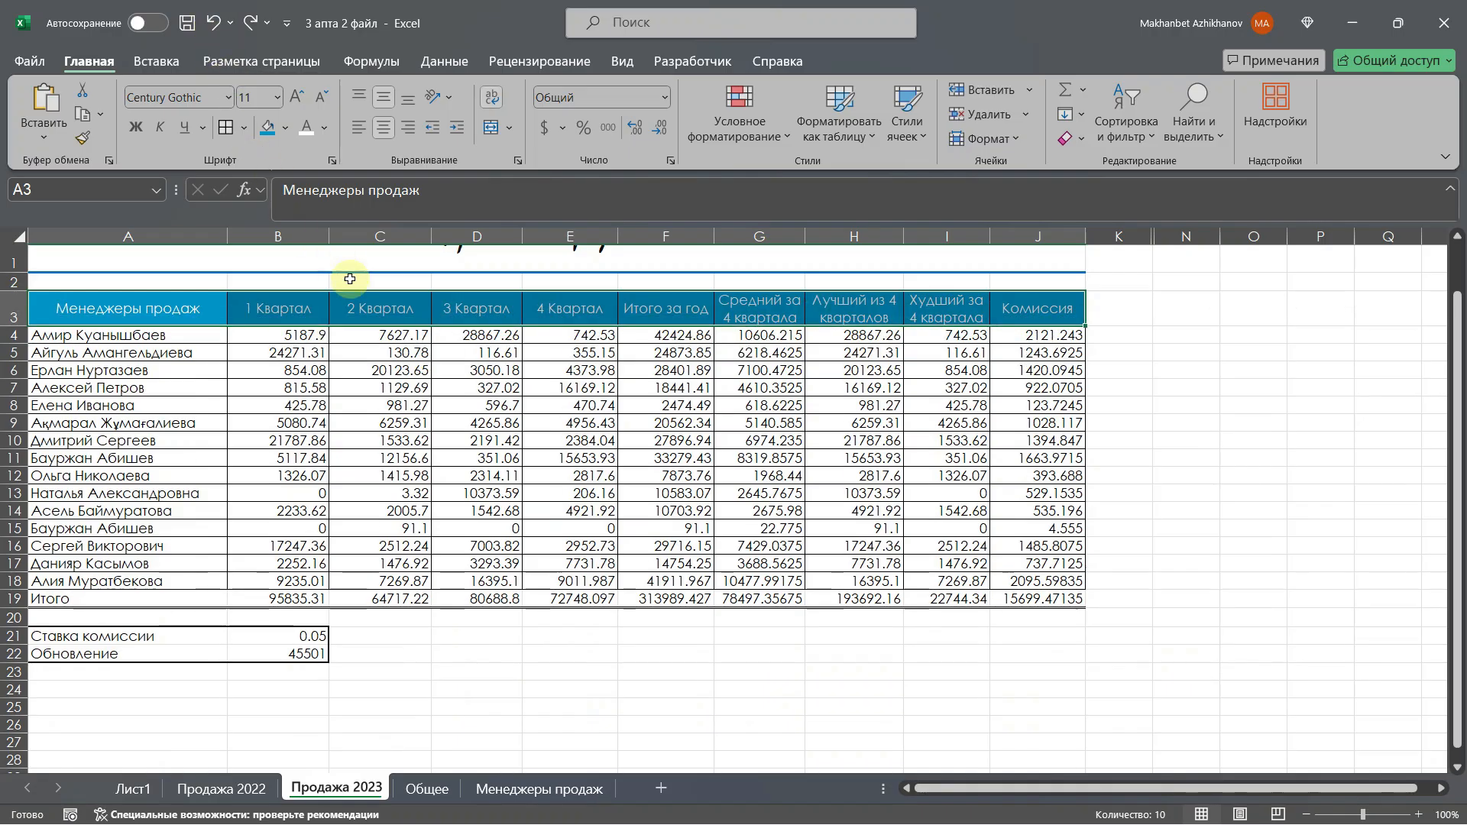
scroll(482, 383, up, 1)
click(489, 422)
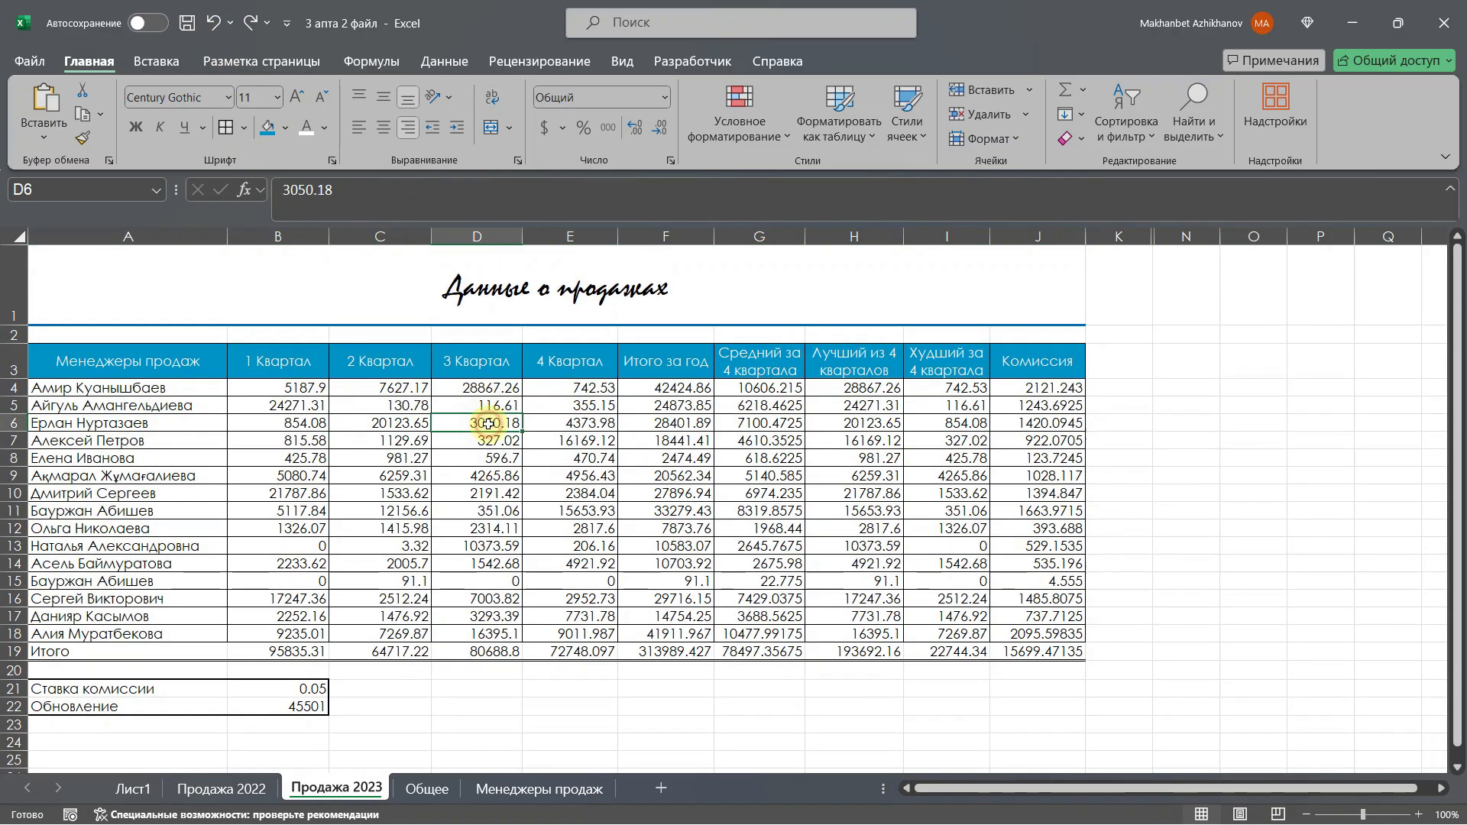